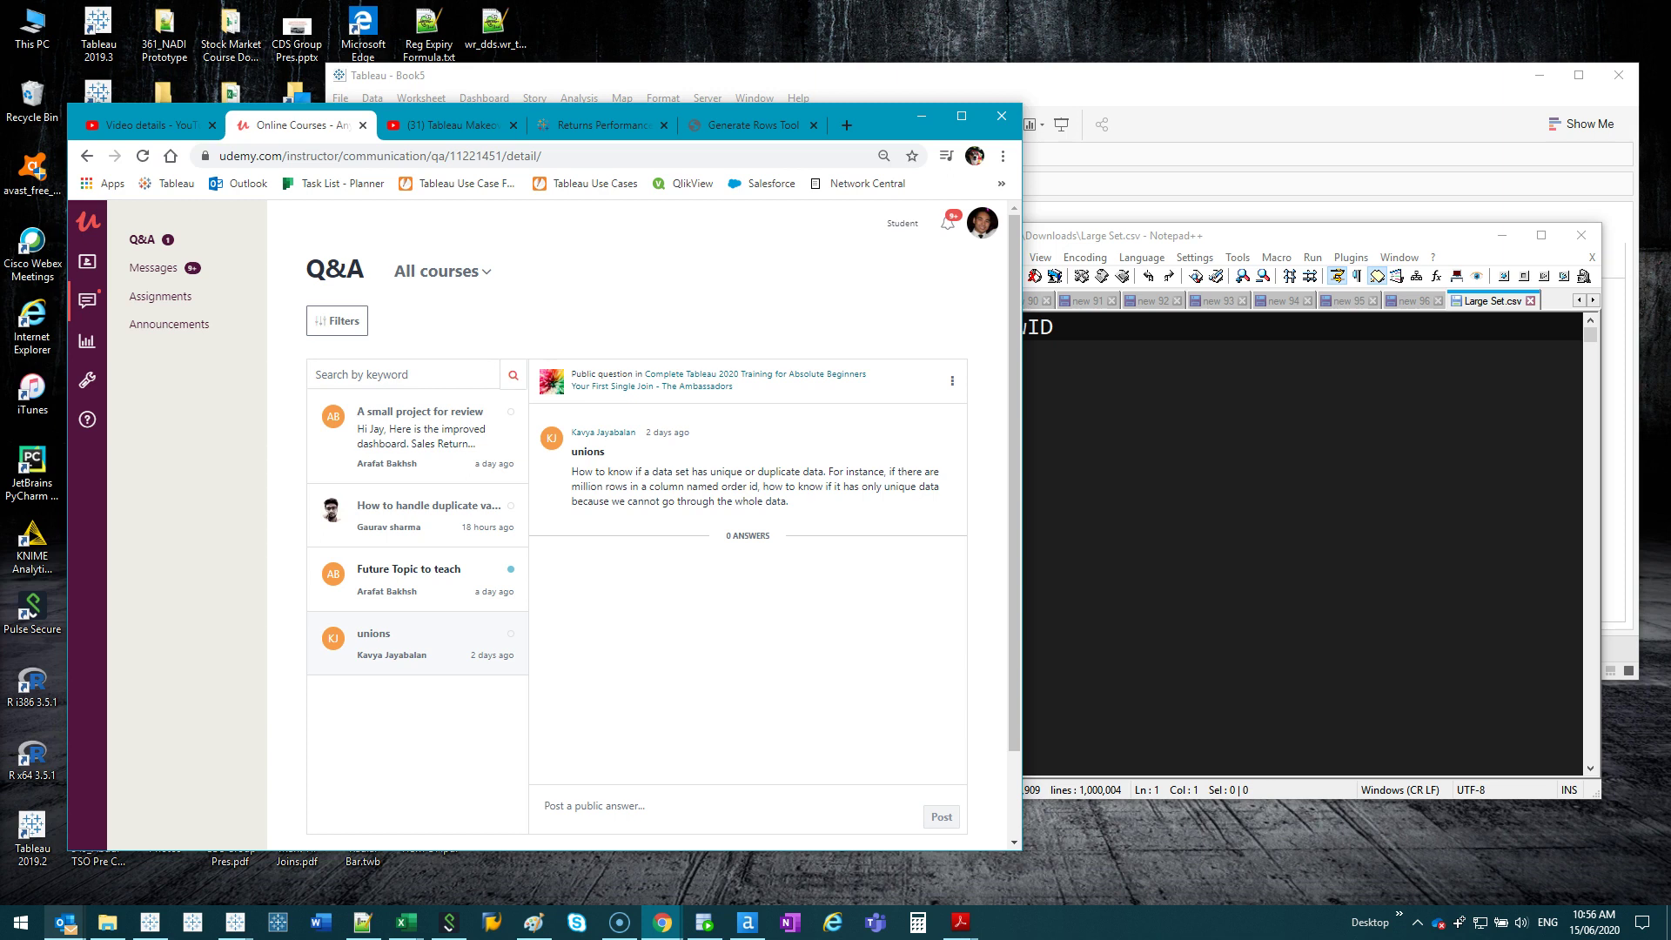
# - Switch to Large Set.csv in Notepad++, then move and enlarge its window to show more rows
pyautogui.click(1234, 416)
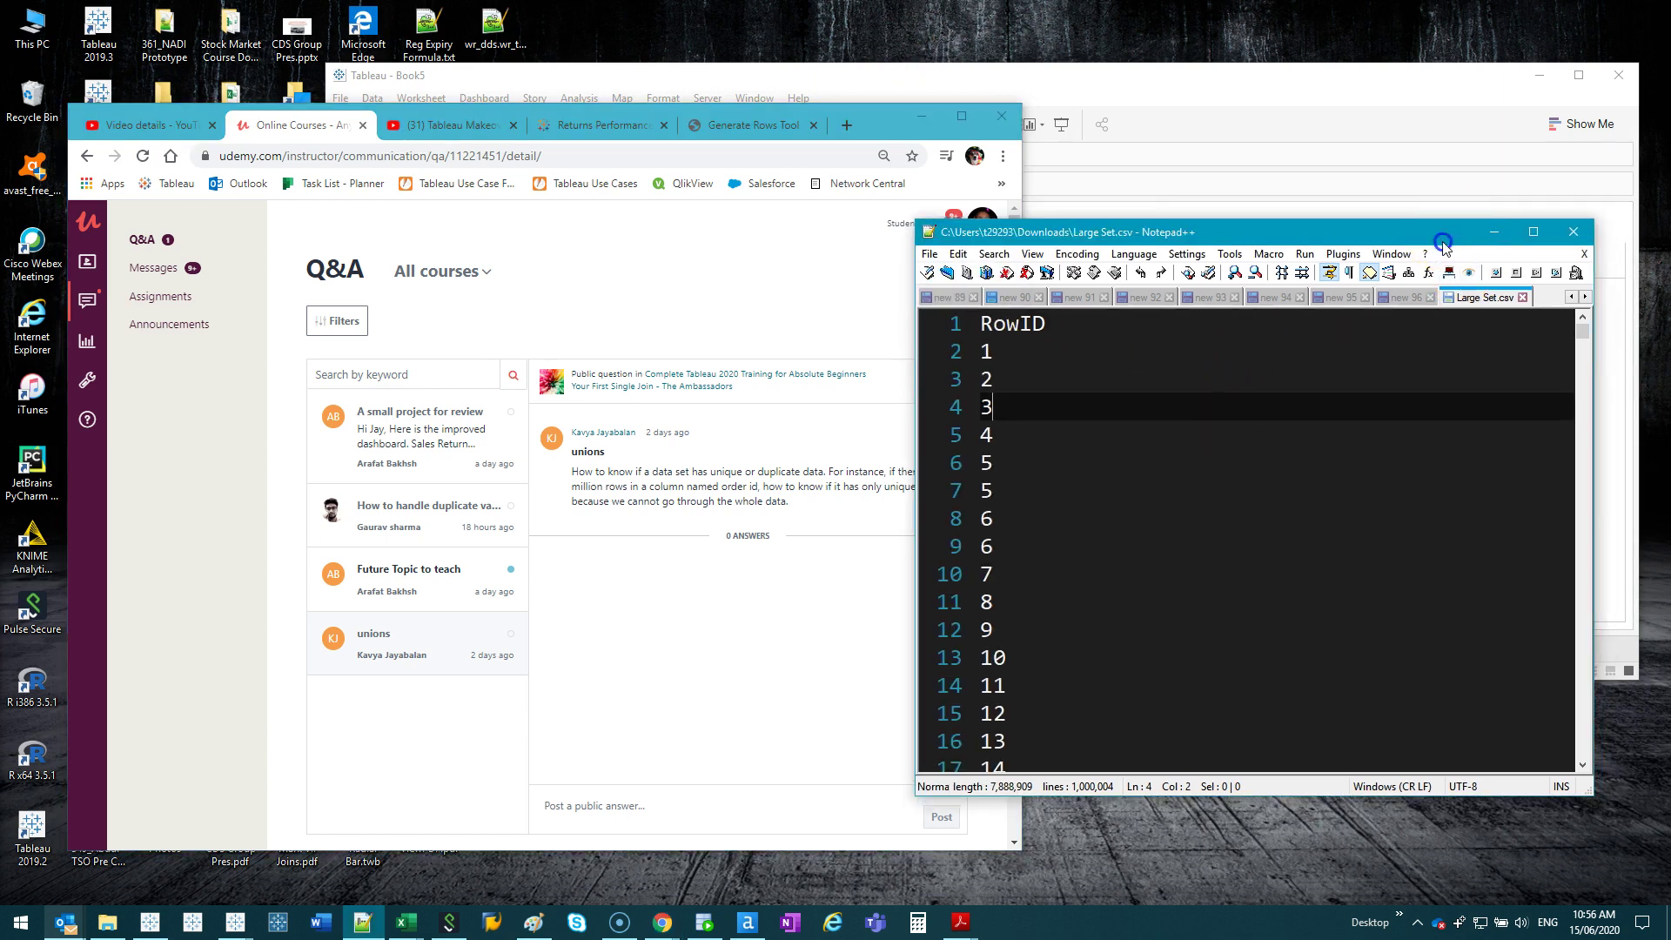
pyautogui.moveTo(1462, 220); pyautogui.dragTo(1218, 42)
pyautogui.moveTo(1349, 612); pyautogui.dragTo(1542, 844)
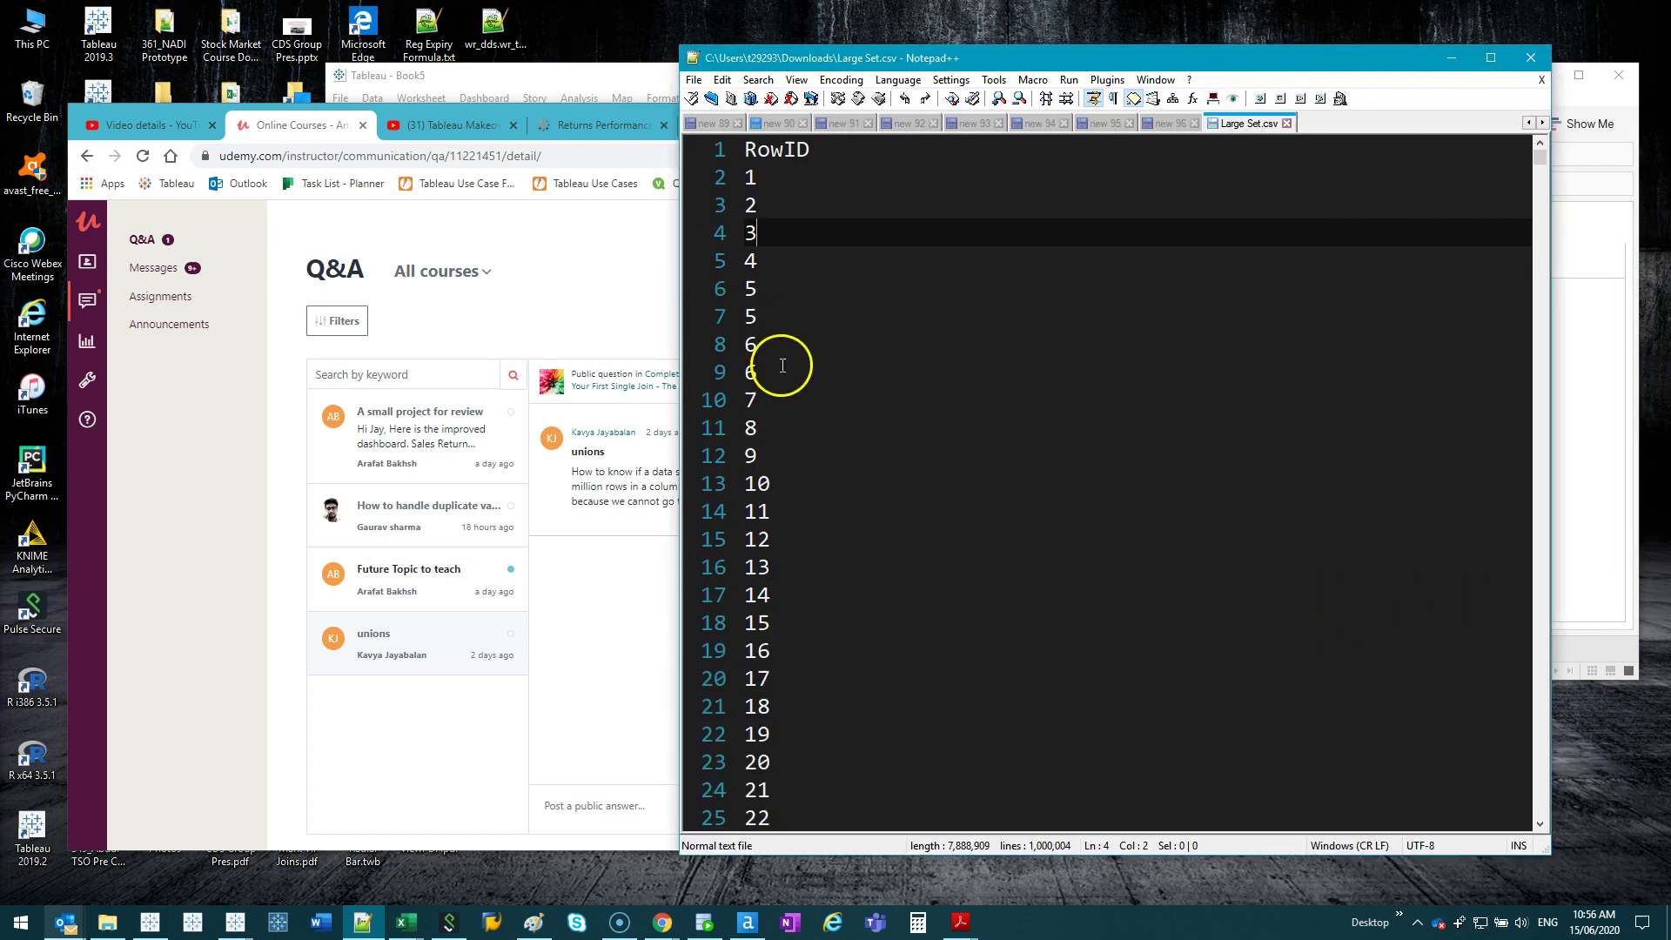
# - Examine the RowID values on lines 5 to 9 of Large Set.csv for repeated entries
pyautogui.moveTo(762, 373); pyautogui.dragTo(745, 288)
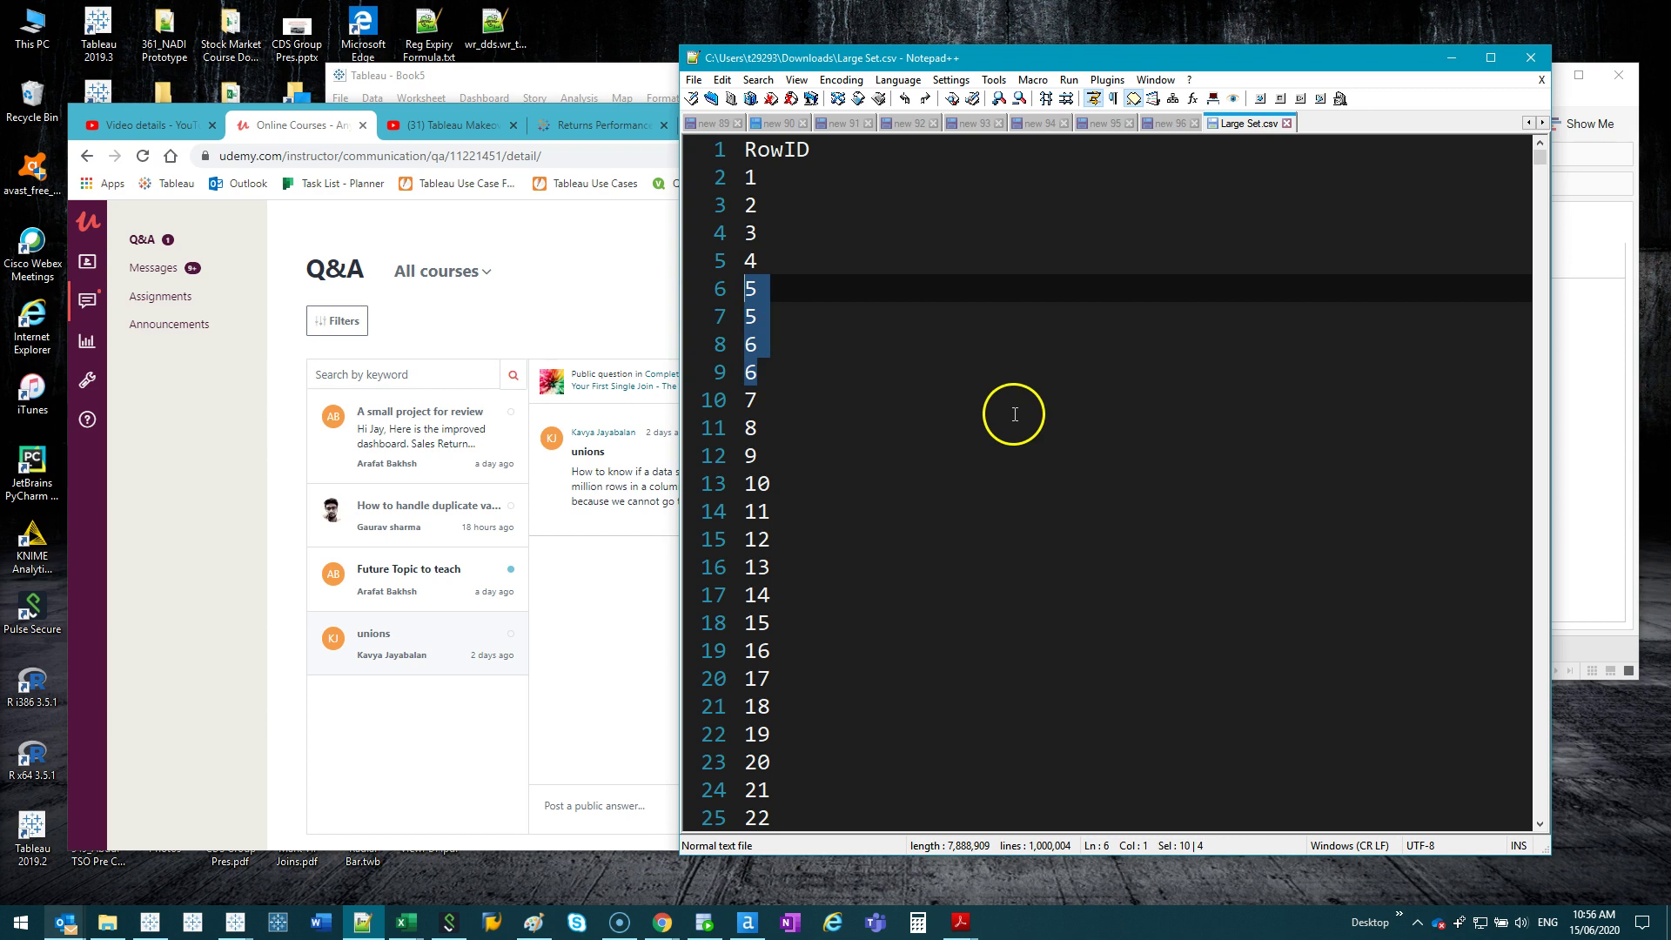
pyautogui.click(818, 348)
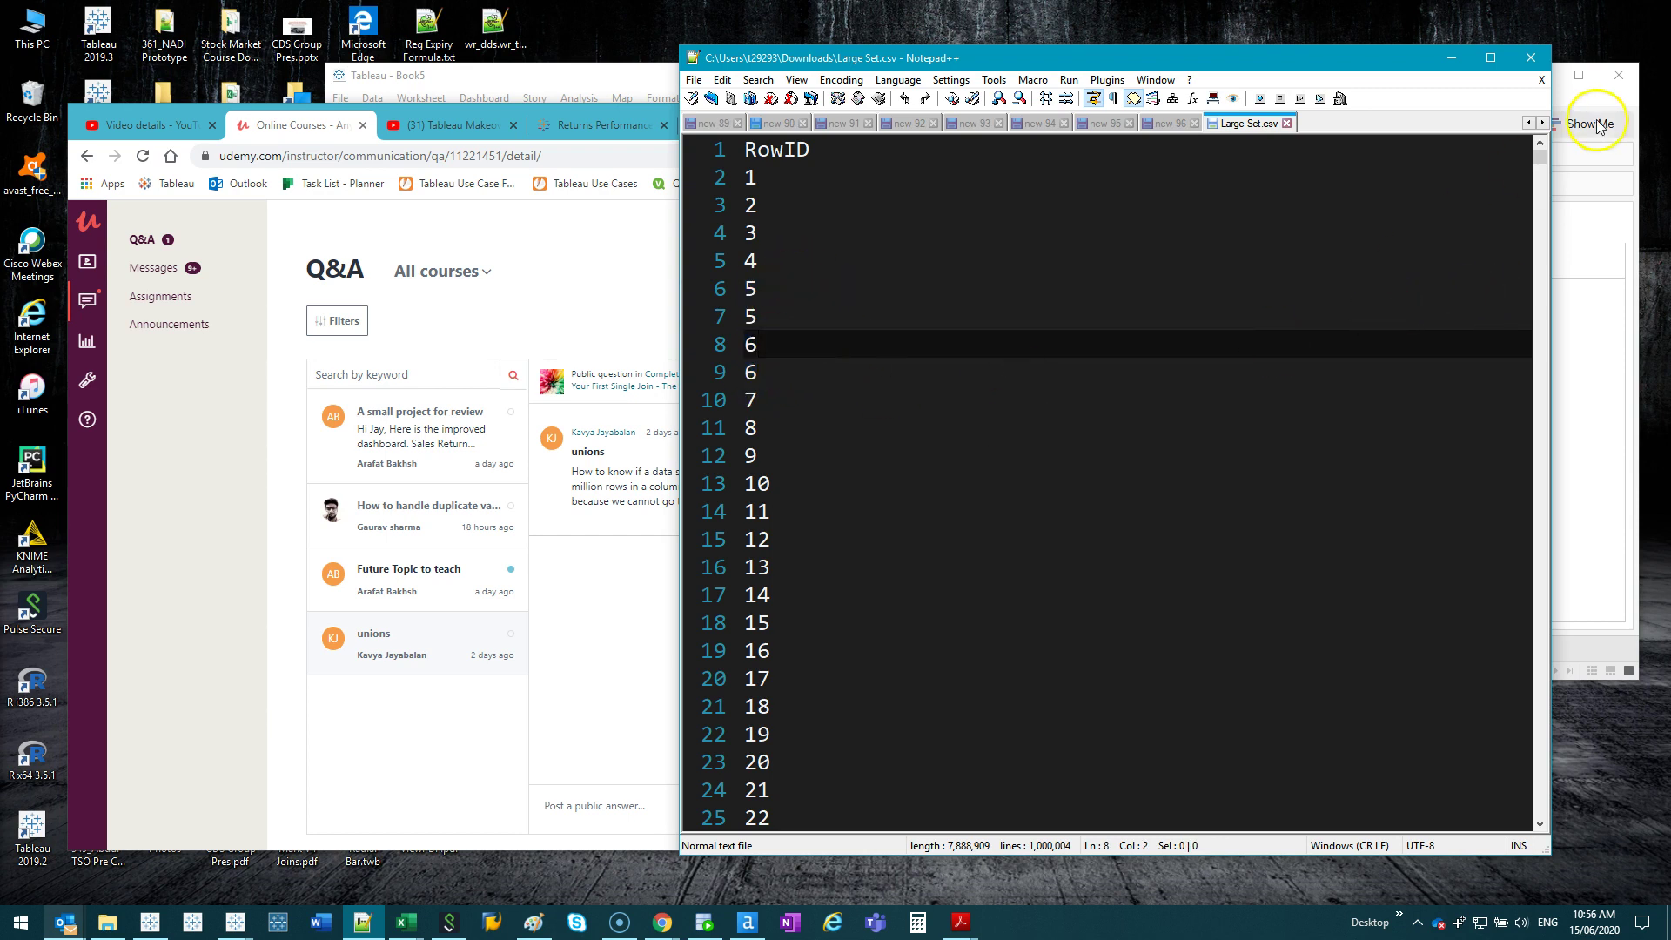
pyautogui.moveTo(1538, 150)
pyautogui.mouseDown()
pyautogui.moveTo(1529, 794)
pyautogui.moveTo(1584, 478)
pyautogui.moveTo(1575, 171)
pyautogui.moveTo(1551, 156)
pyautogui.mouseUp()
pyautogui.click(811, 254)
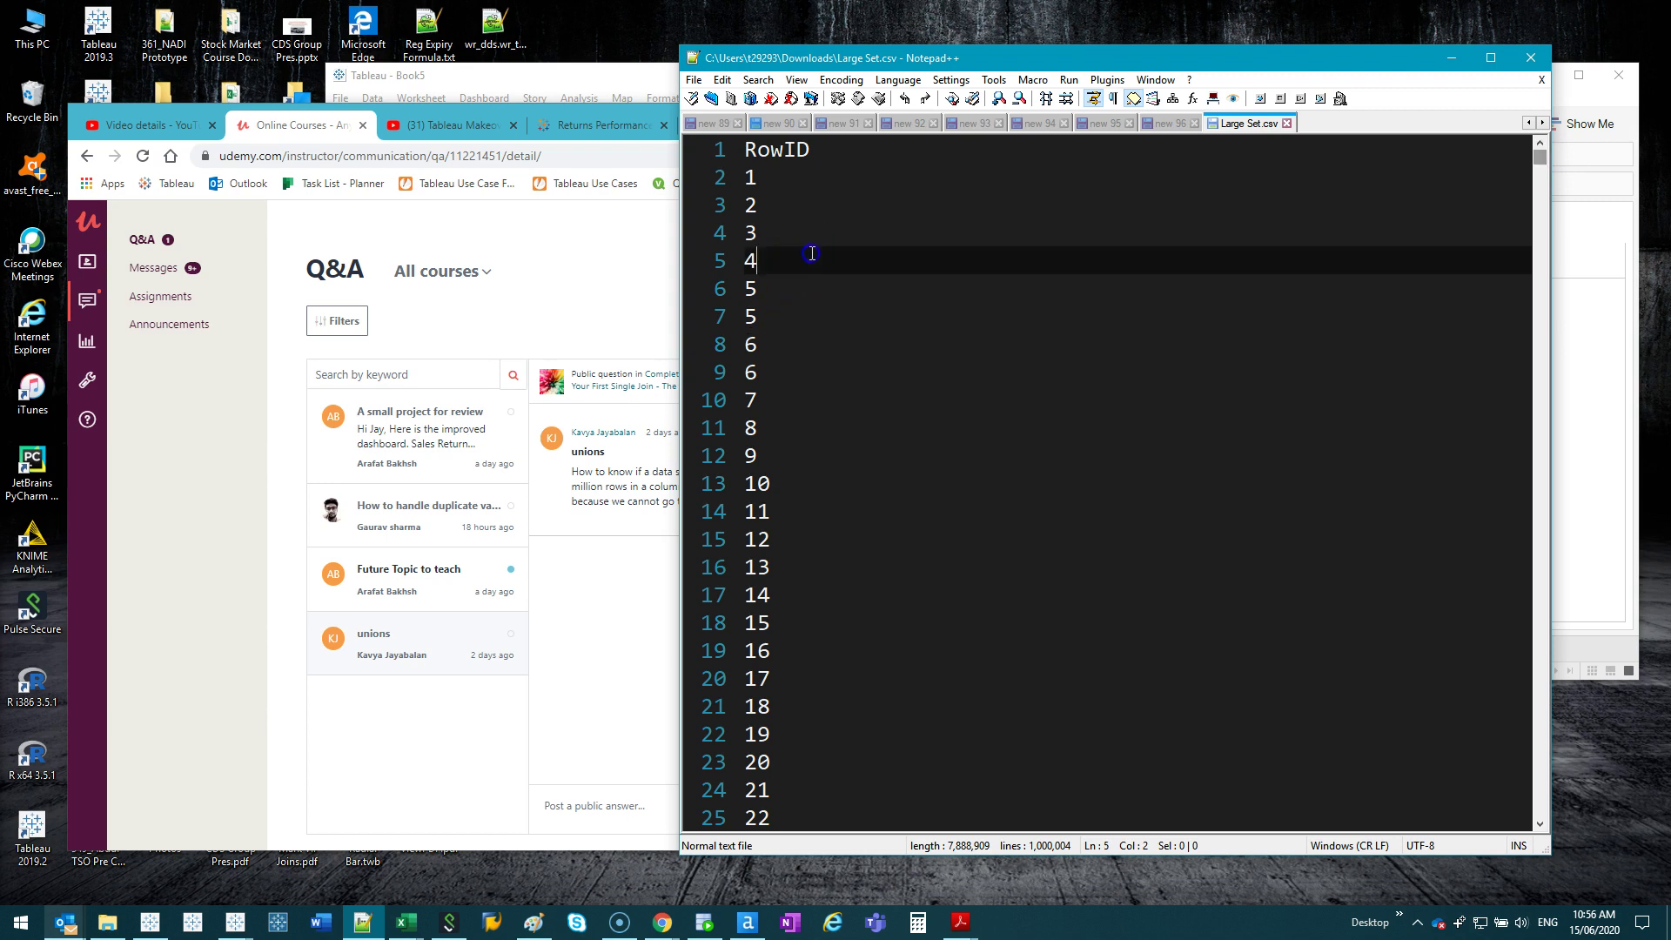
pyautogui.click(761, 265)
# - Switch to the Tableau workbook and make its window narrower and taller, placing it beside the CSV file
pyautogui.click(630, 76)
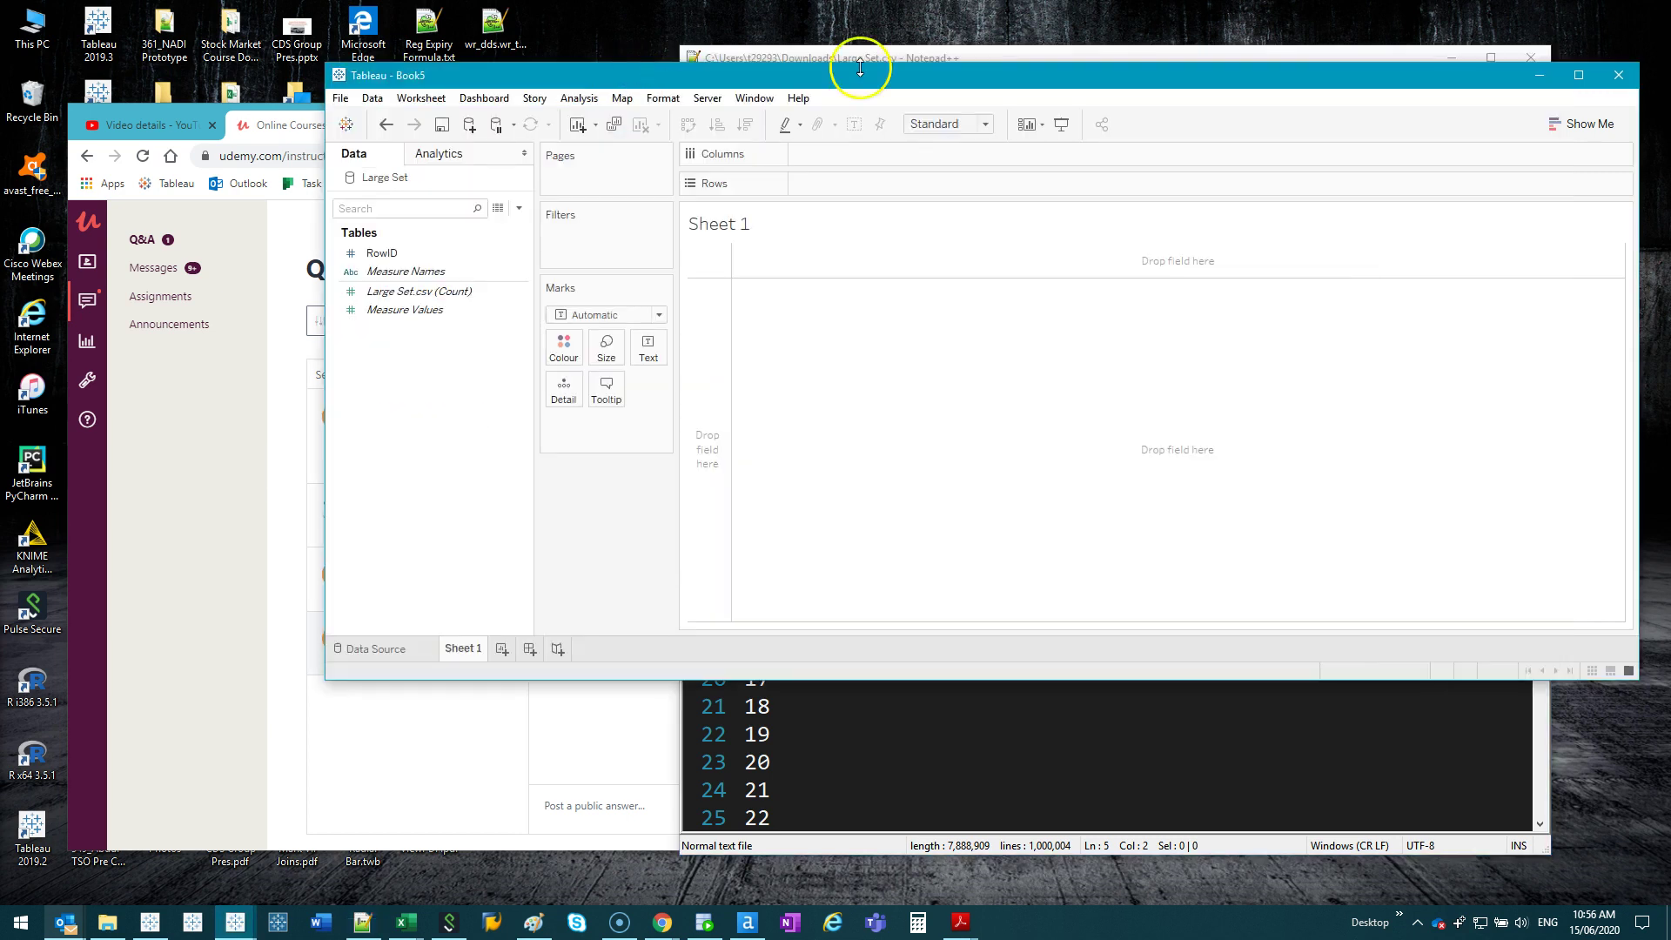
pyautogui.moveTo(1633, 677); pyautogui.dragTo(1094, 805)
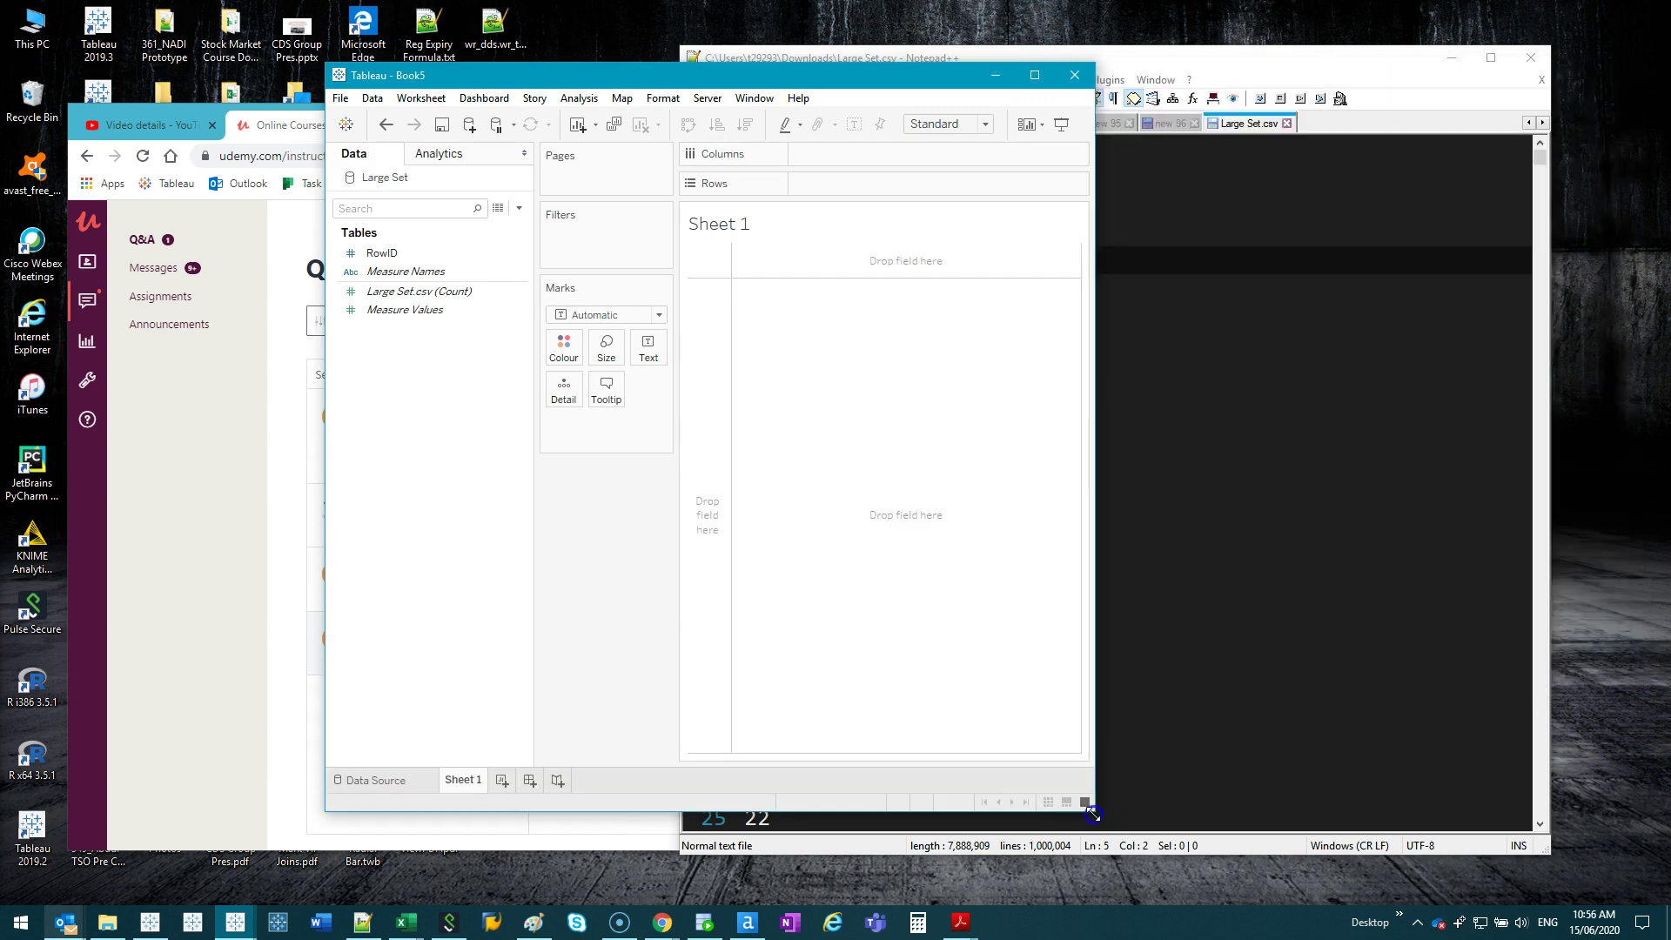
pyautogui.moveTo(870, 75); pyautogui.dragTo(718, 101)
# - View the underlying data of the Large Set source, close it, and return to the CSV file in Notepad++
pyautogui.click(344, 234)
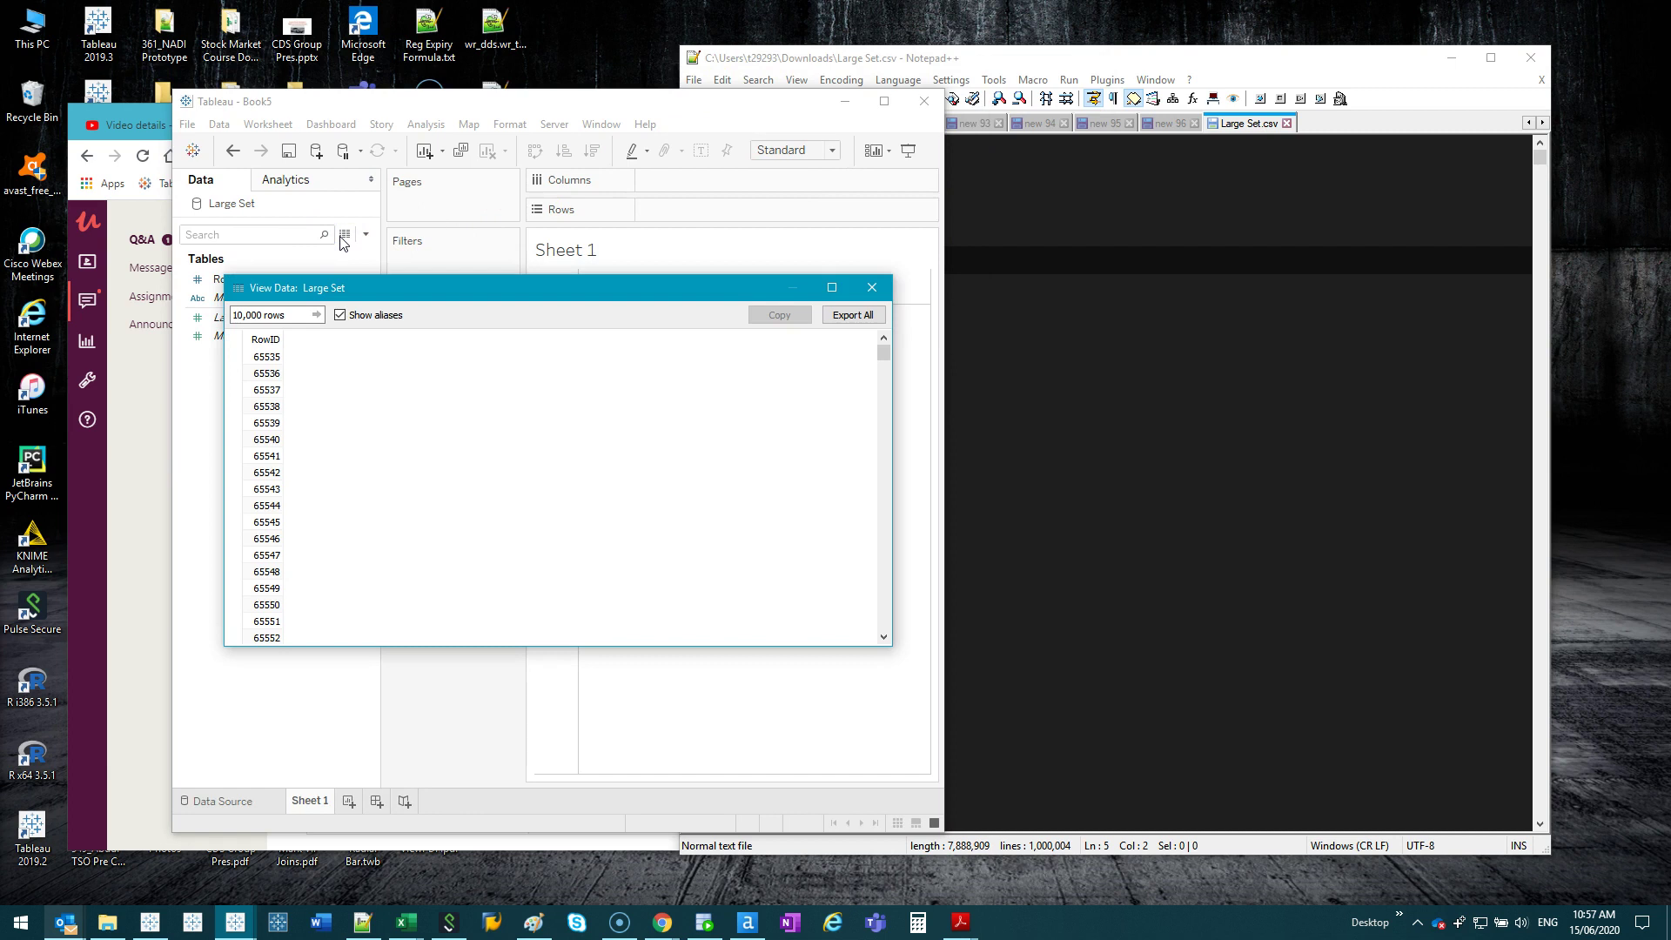
pyautogui.moveTo(883, 353); pyautogui.dragTo(837, 180)
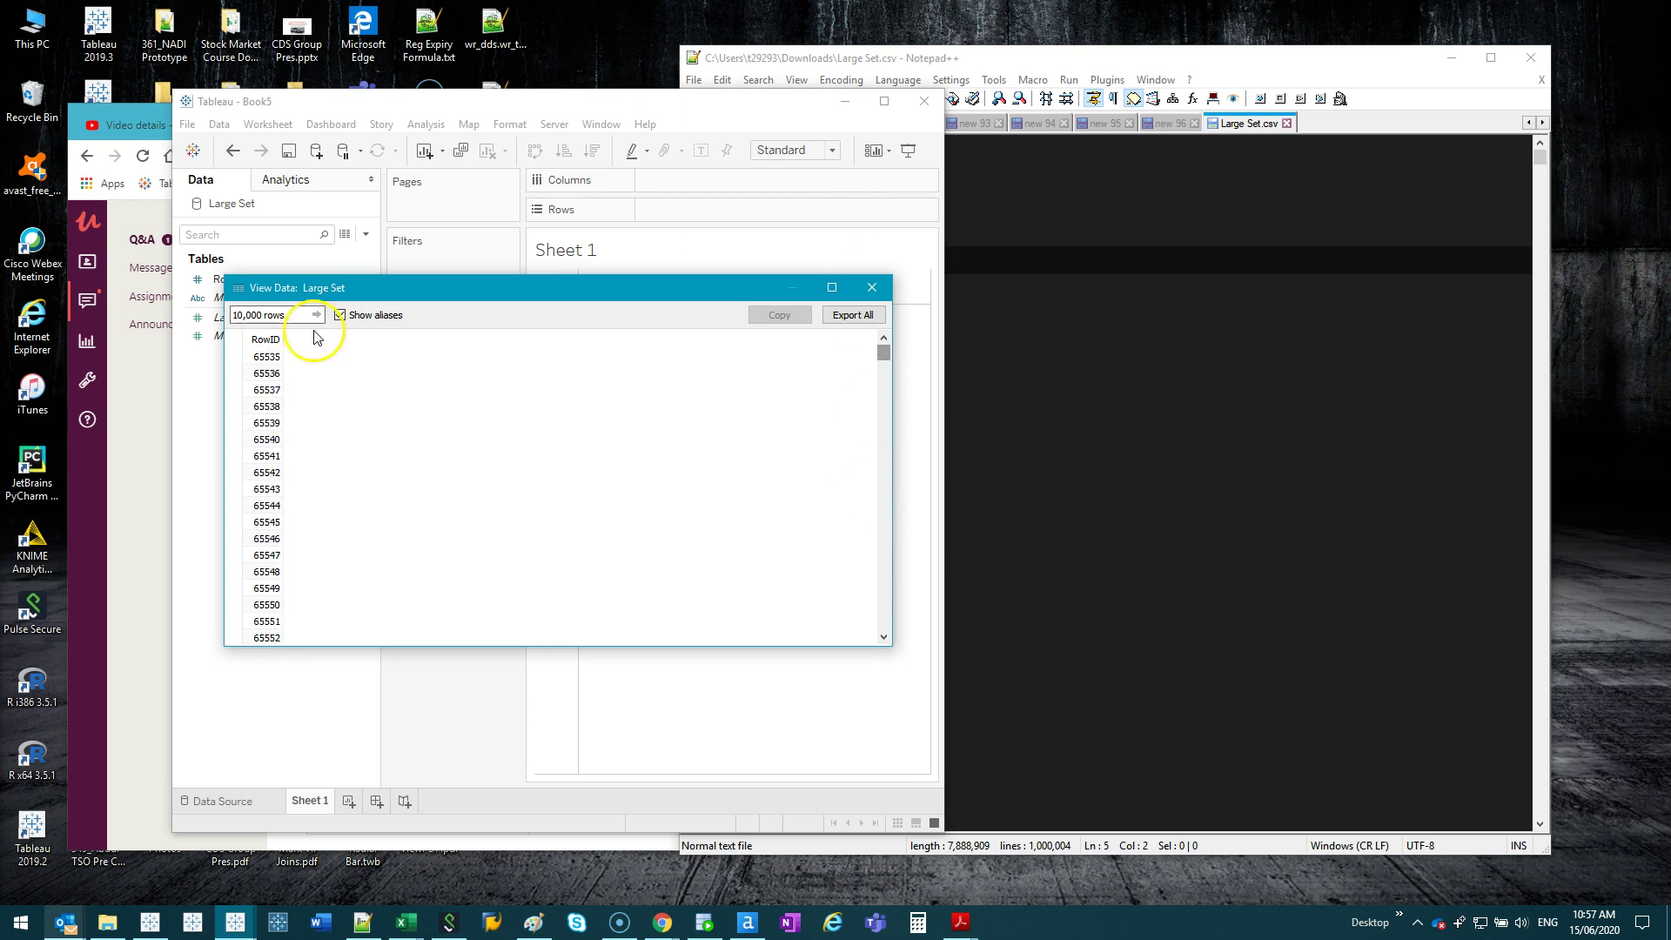
pyautogui.click(871, 287)
pyautogui.click(982, 400)
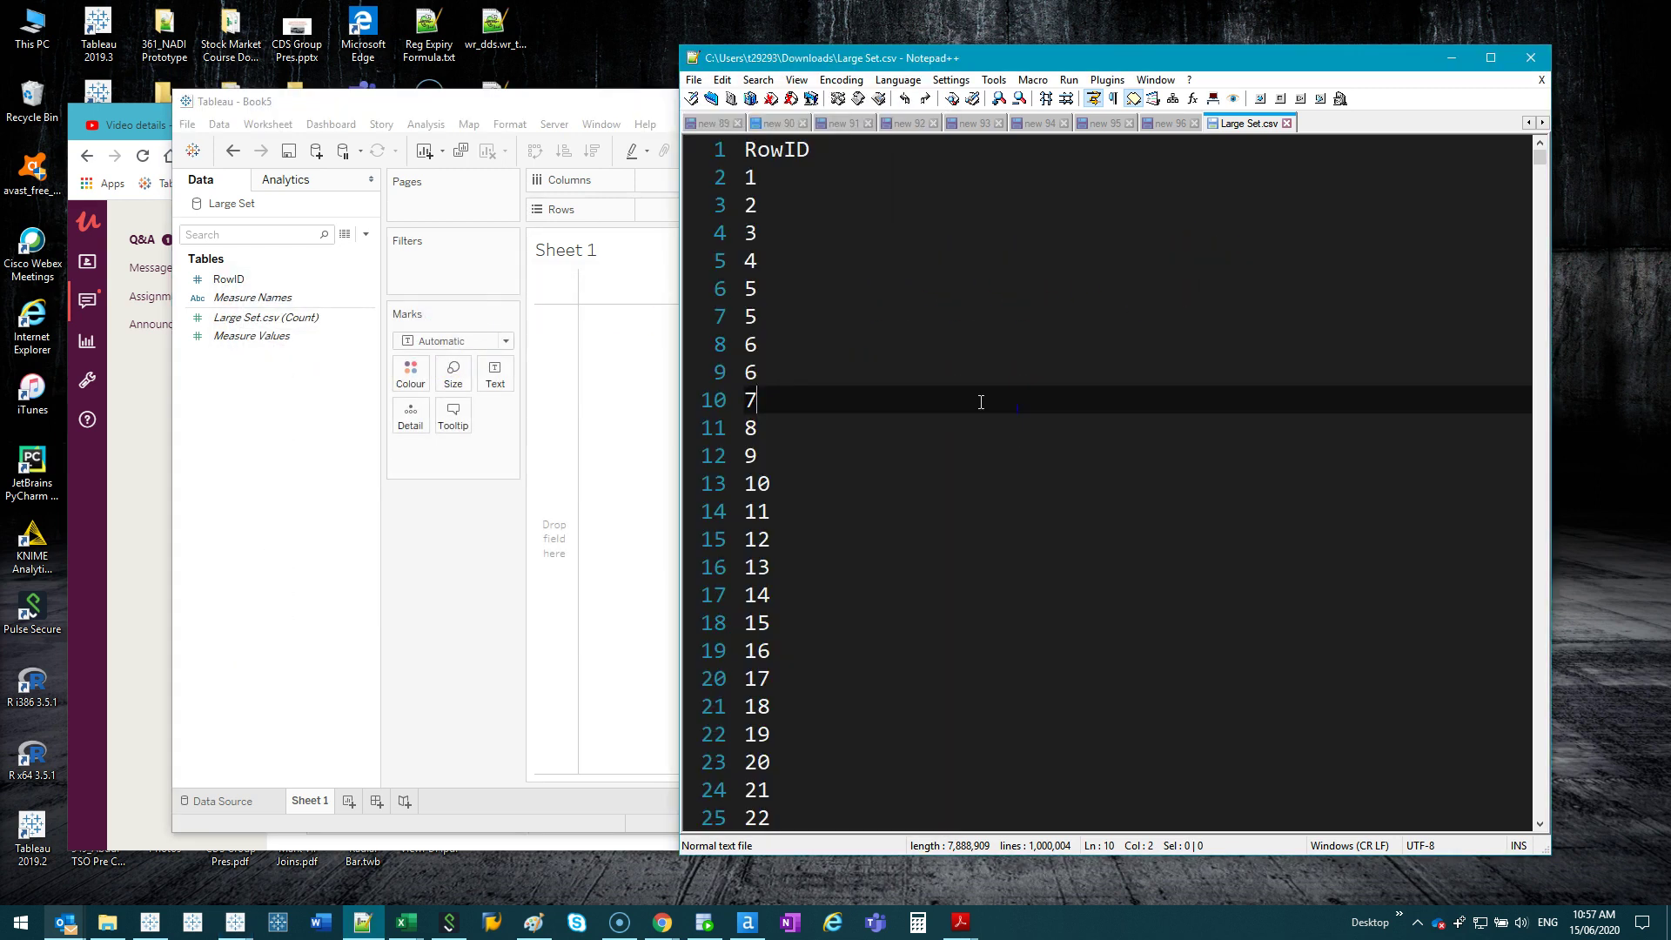
pyautogui.click(264, 255)
pyautogui.moveTo(228, 278); pyautogui.dragTo(562, 426)
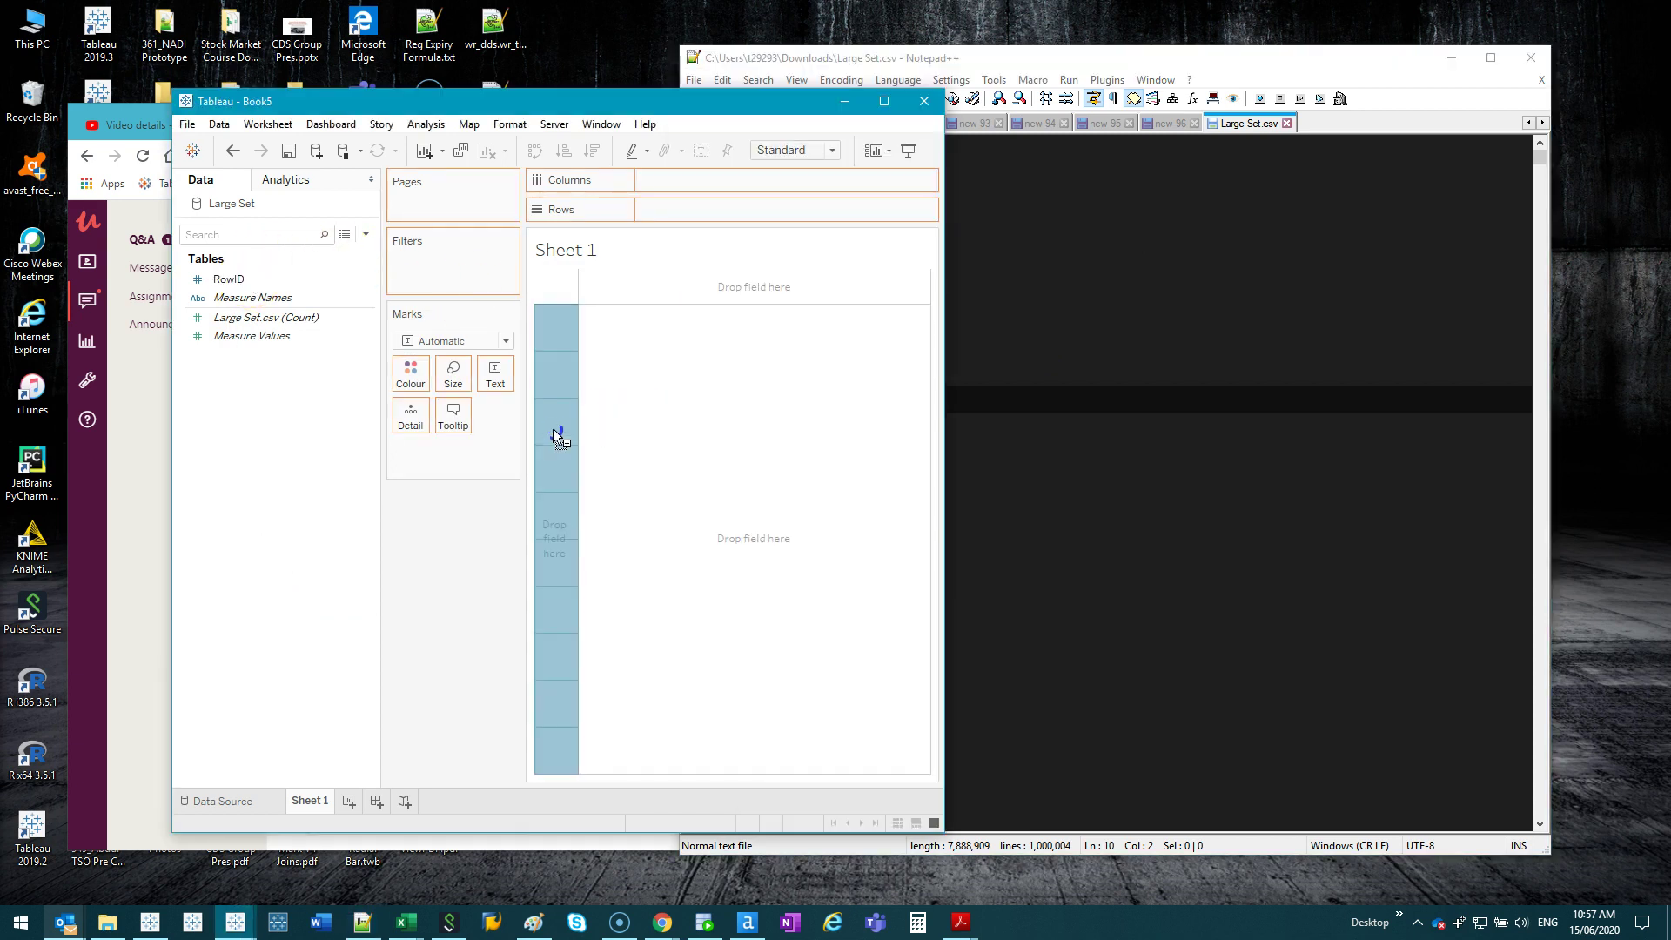
pyautogui.moveTo(552, 429); pyautogui.dragTo(287, 426)
# - Maximize the Tableau window and select the RowID field
pyautogui.click(884, 101)
pyautogui.click(60, 205)
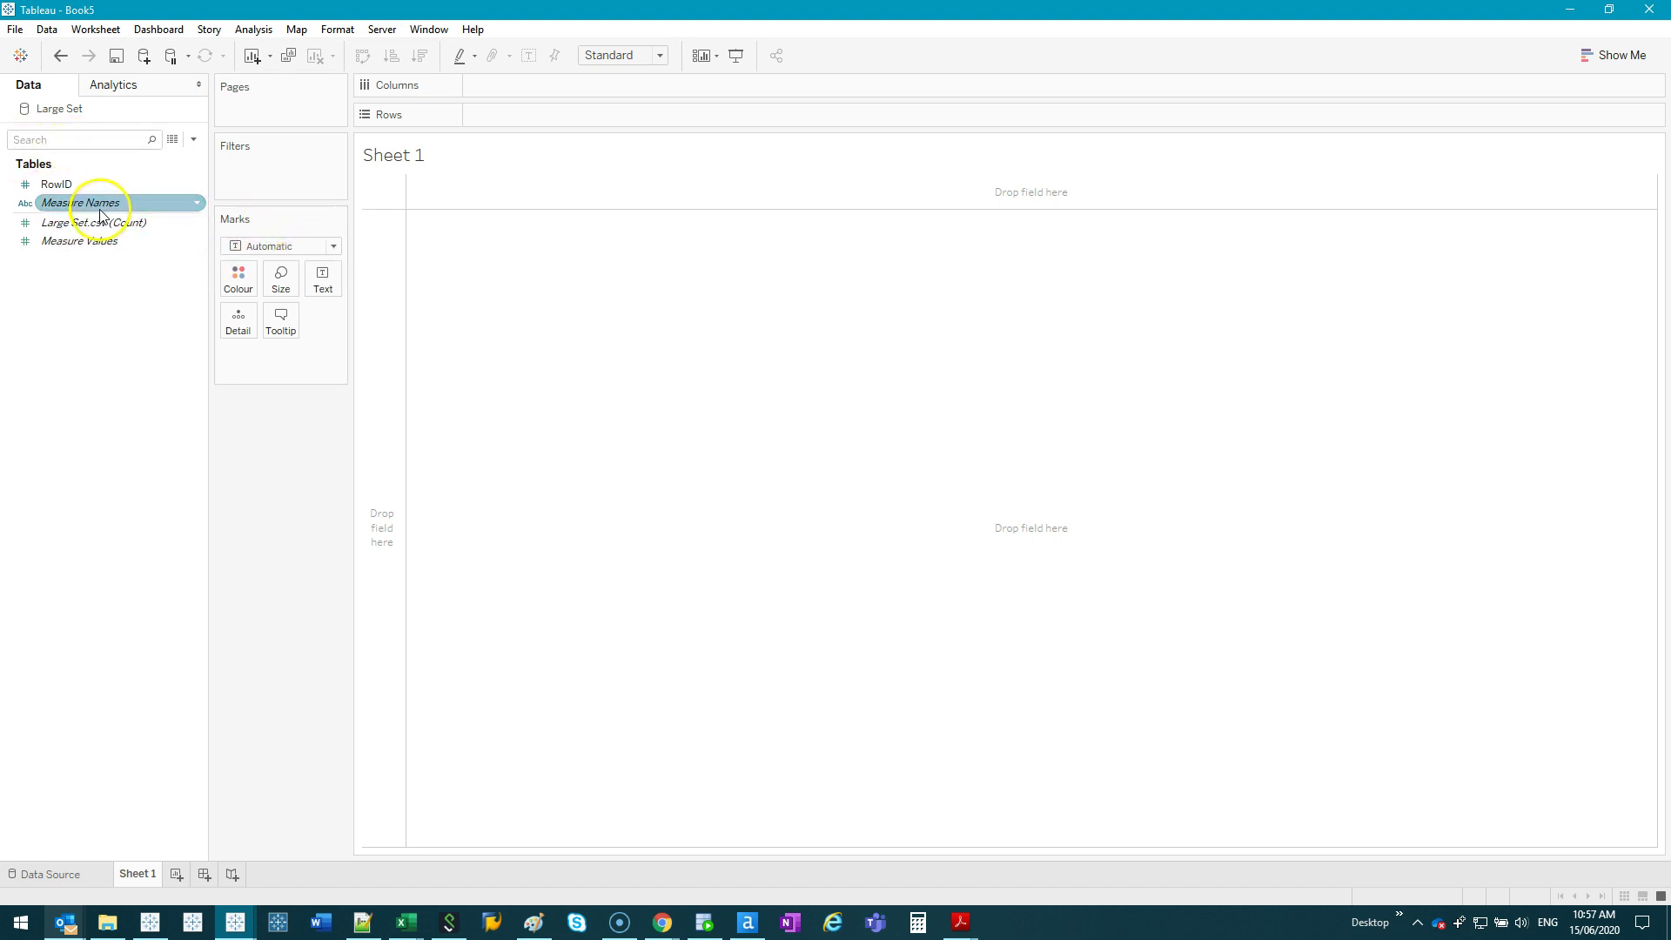
pyautogui.click(59, 190)
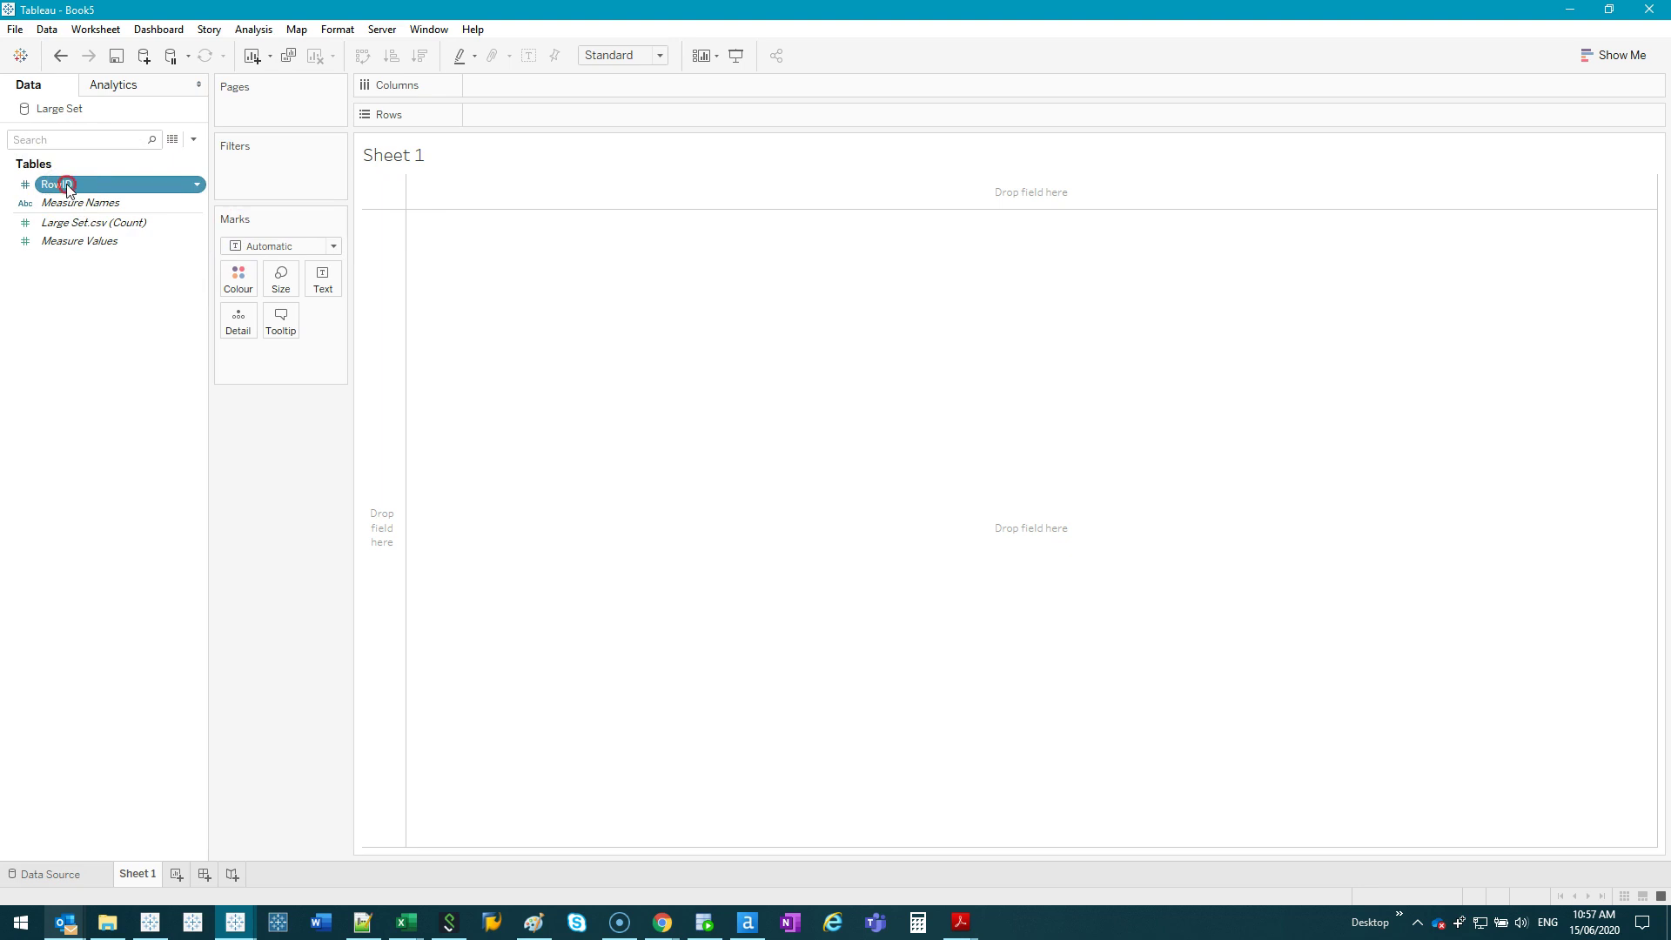
pyautogui.moveTo(61, 184); pyautogui.dragTo(255, 183)
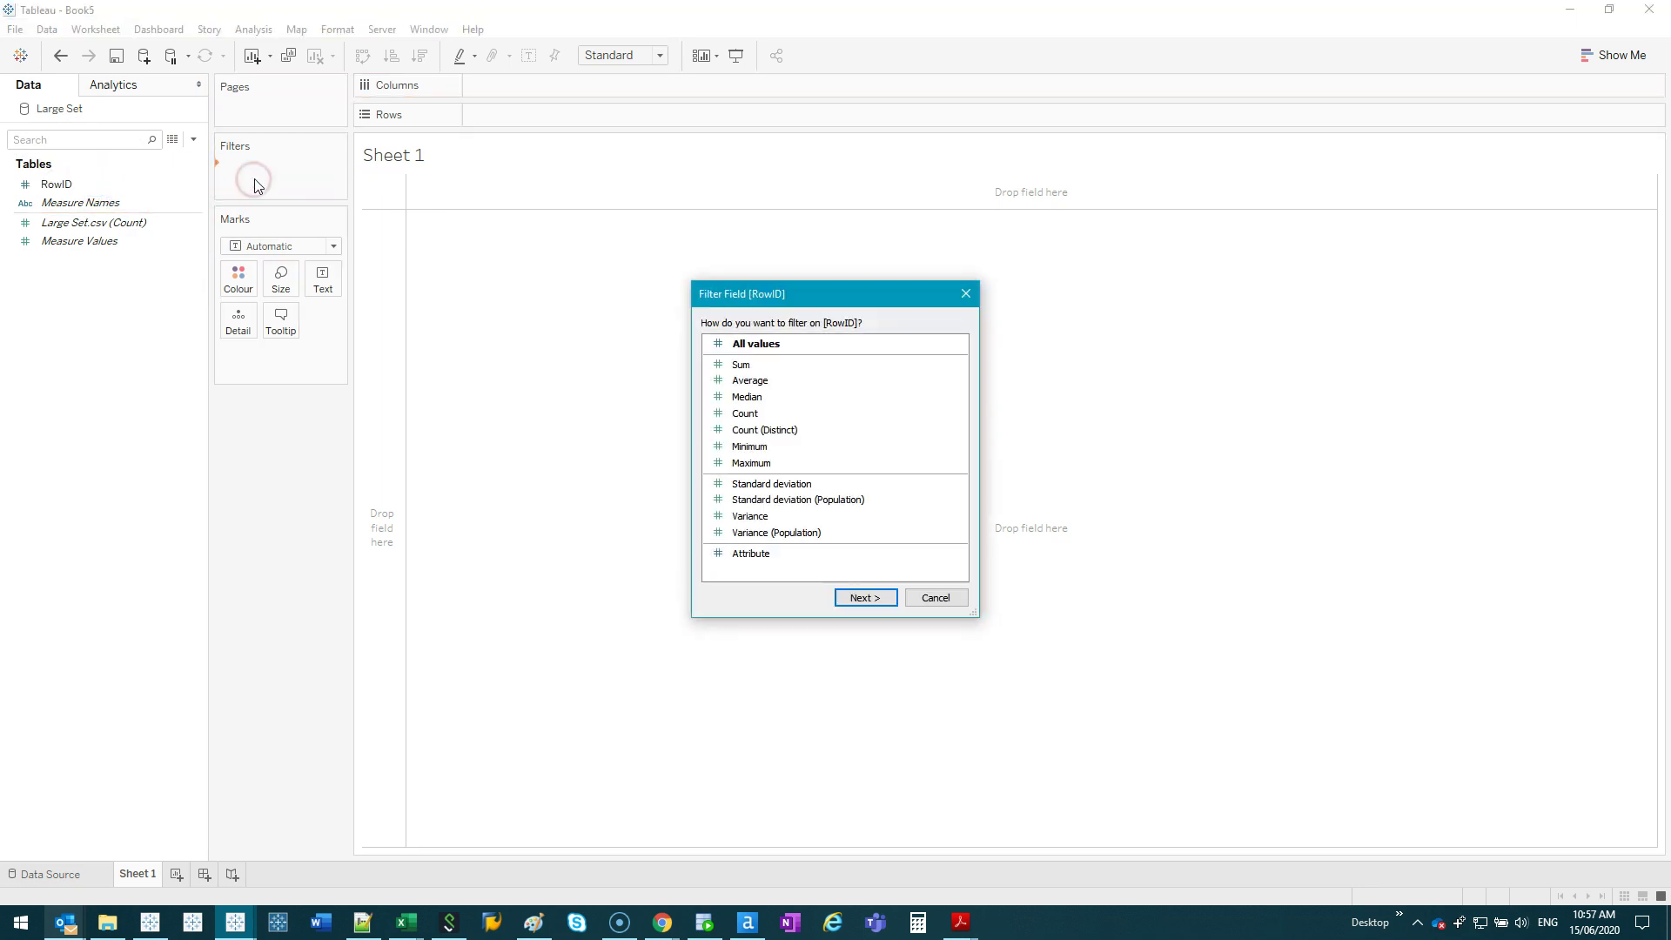
pyautogui.click(797, 366)
pyautogui.doubleClick(798, 367)
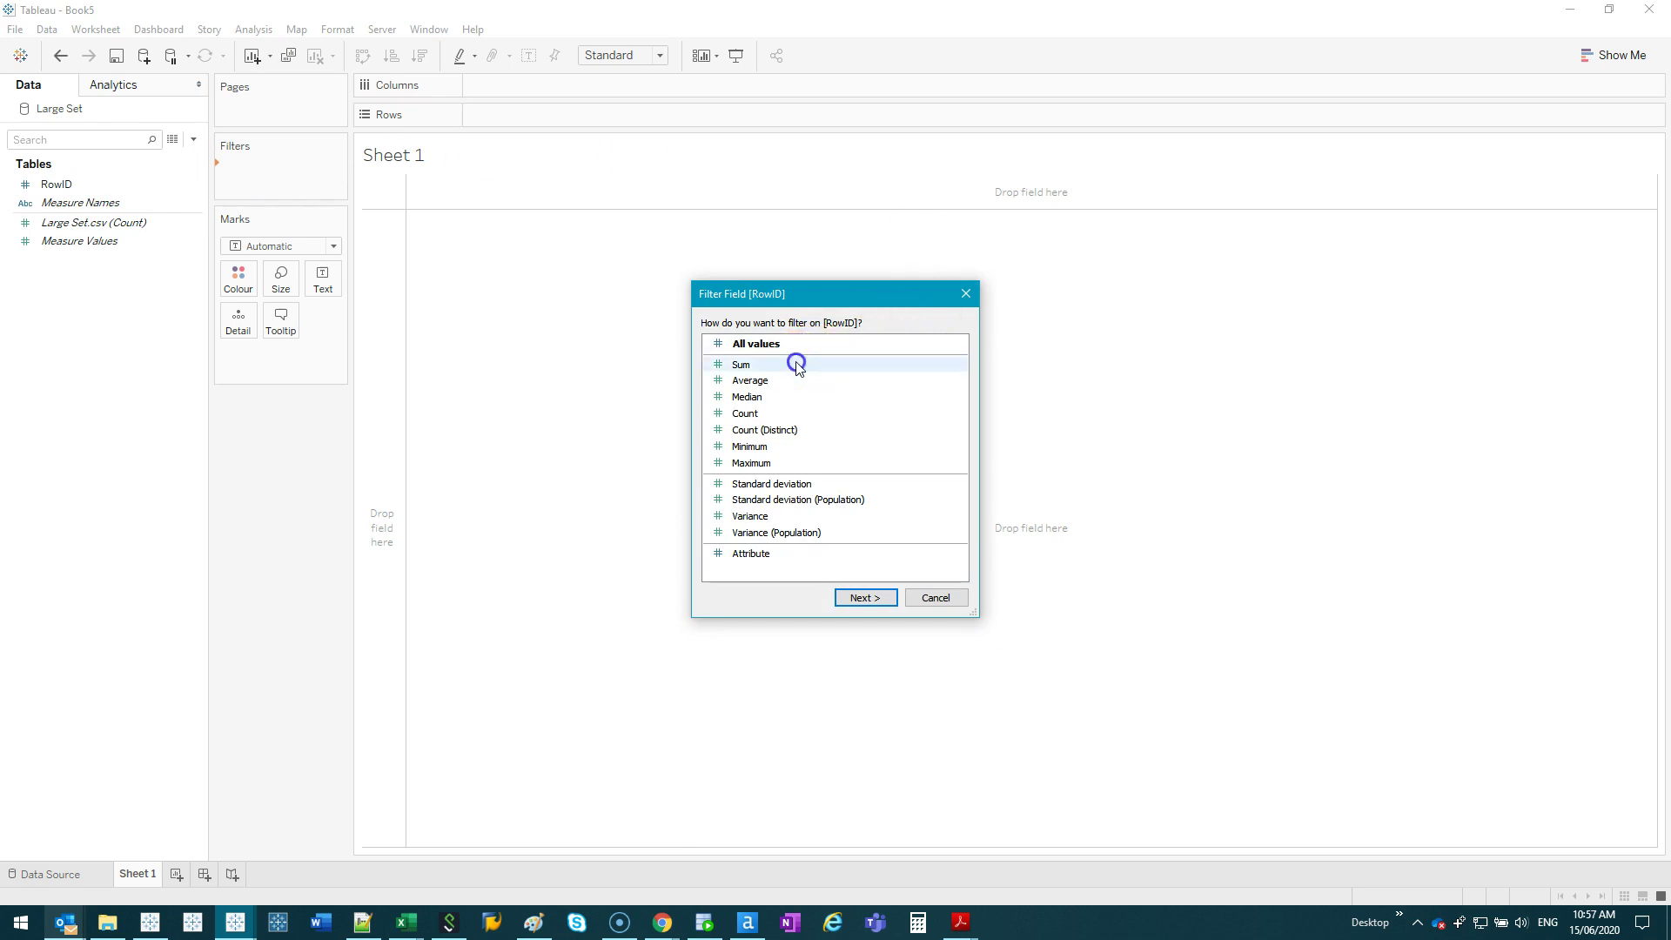
pyautogui.click(1044, 308)
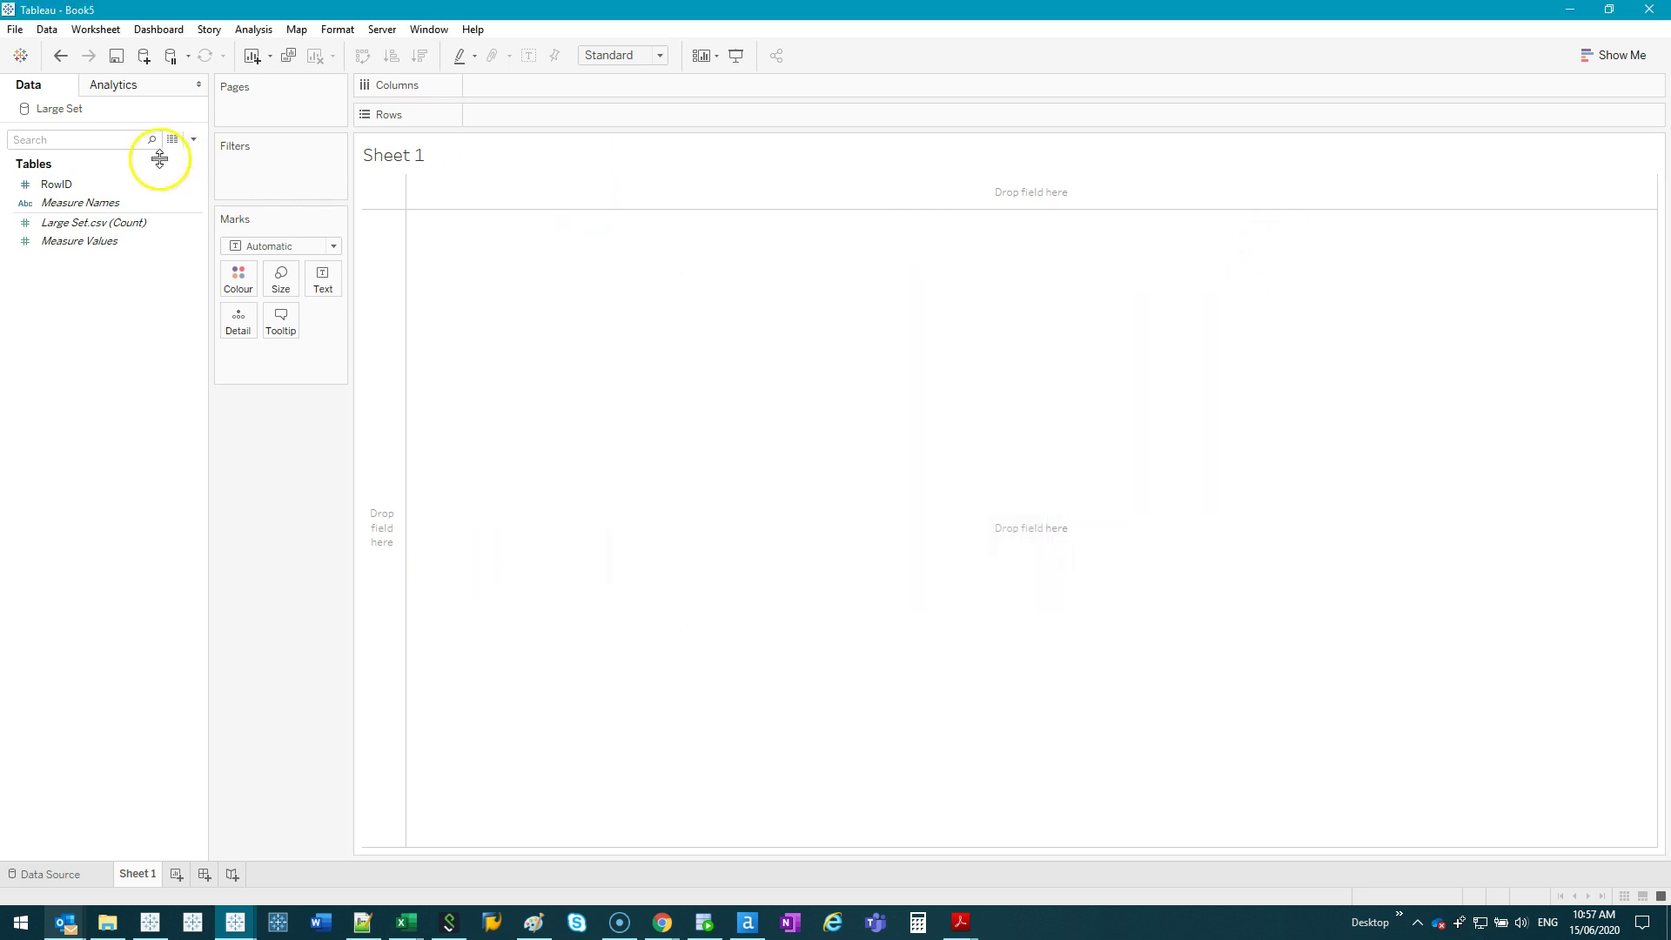
# - Add a filter on the Count of RowID that keeps values of at least 2
pyautogui.moveTo(60, 185); pyautogui.dragTo(238, 185)
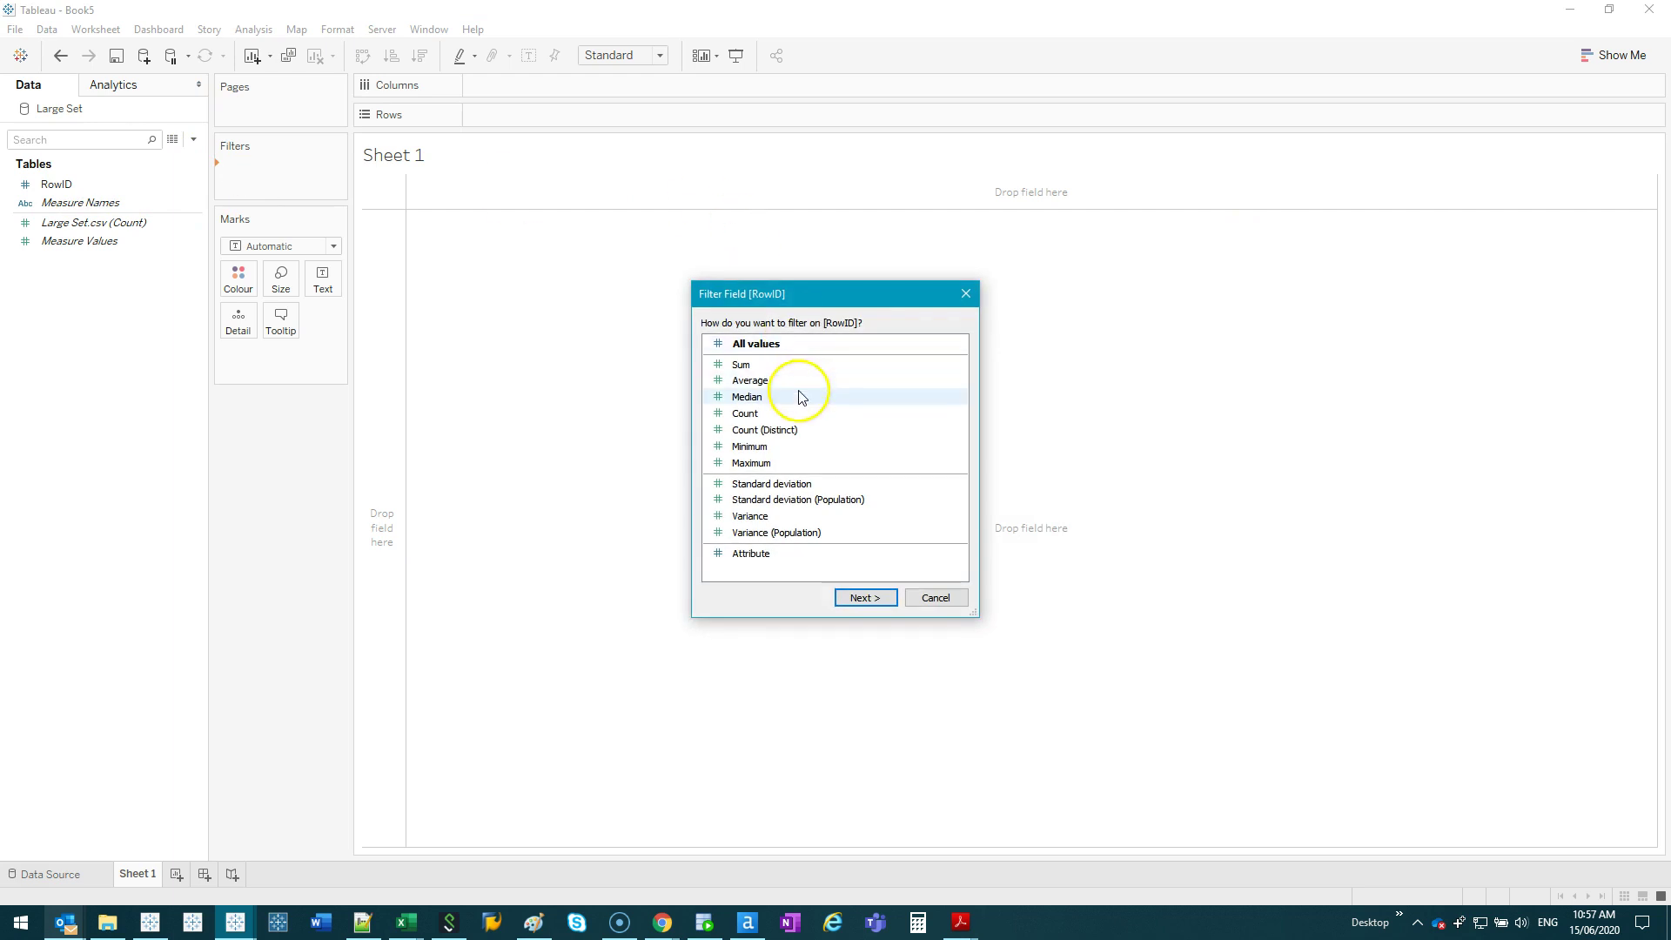
pyautogui.doubleClick(792, 414)
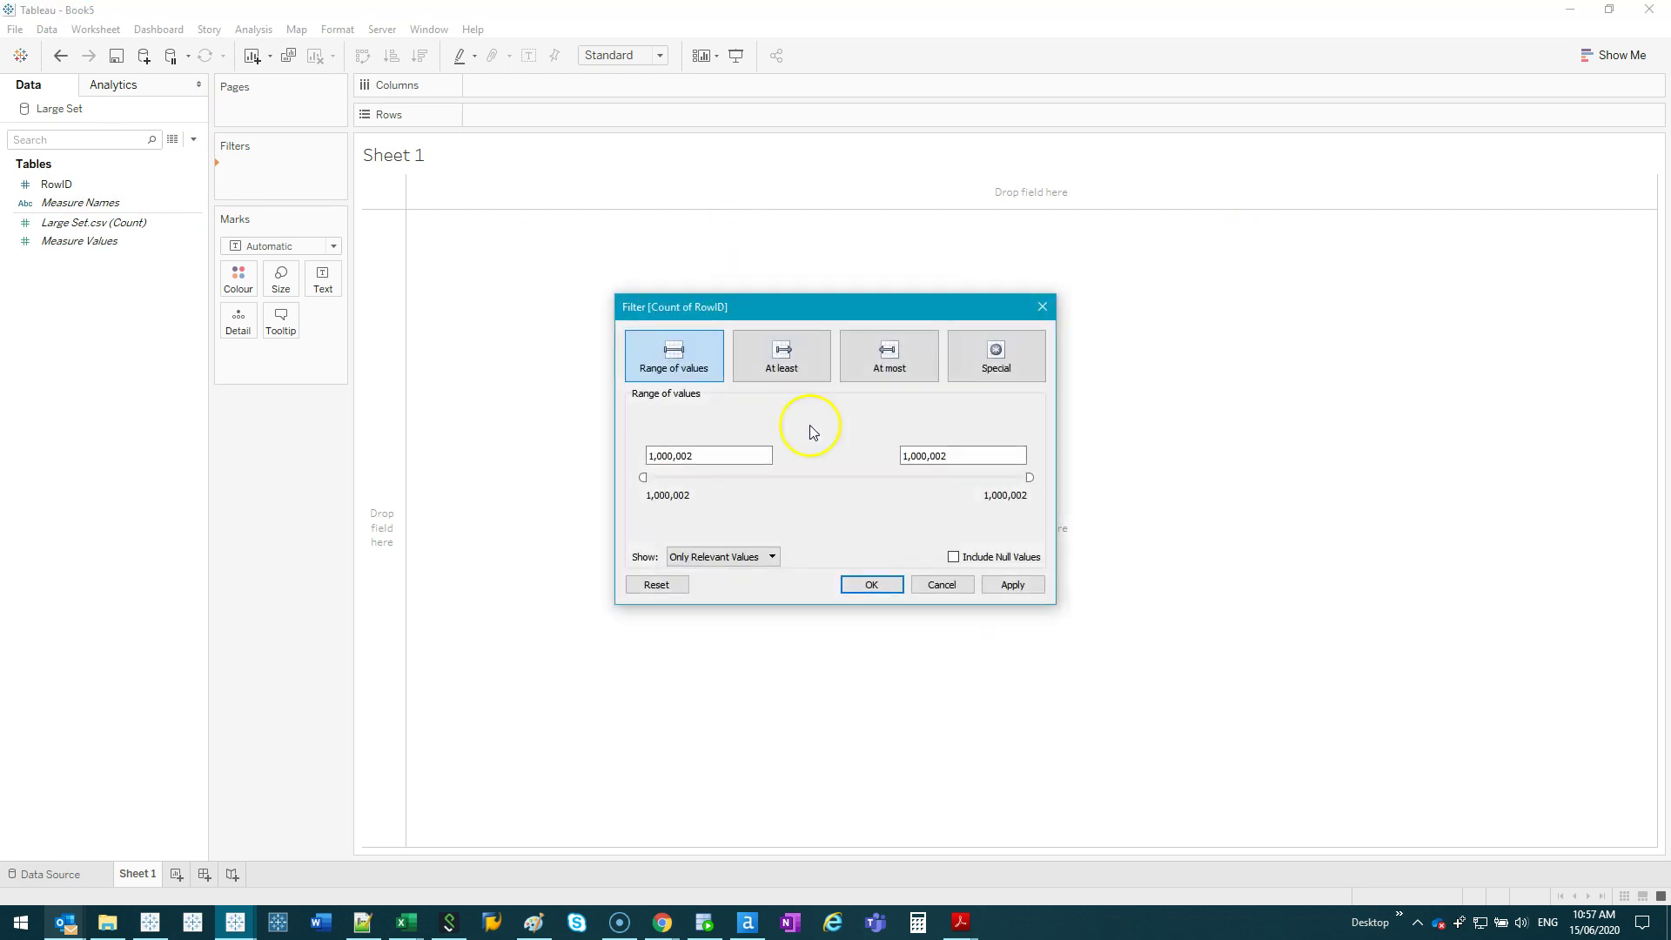
pyautogui.click(791, 365)
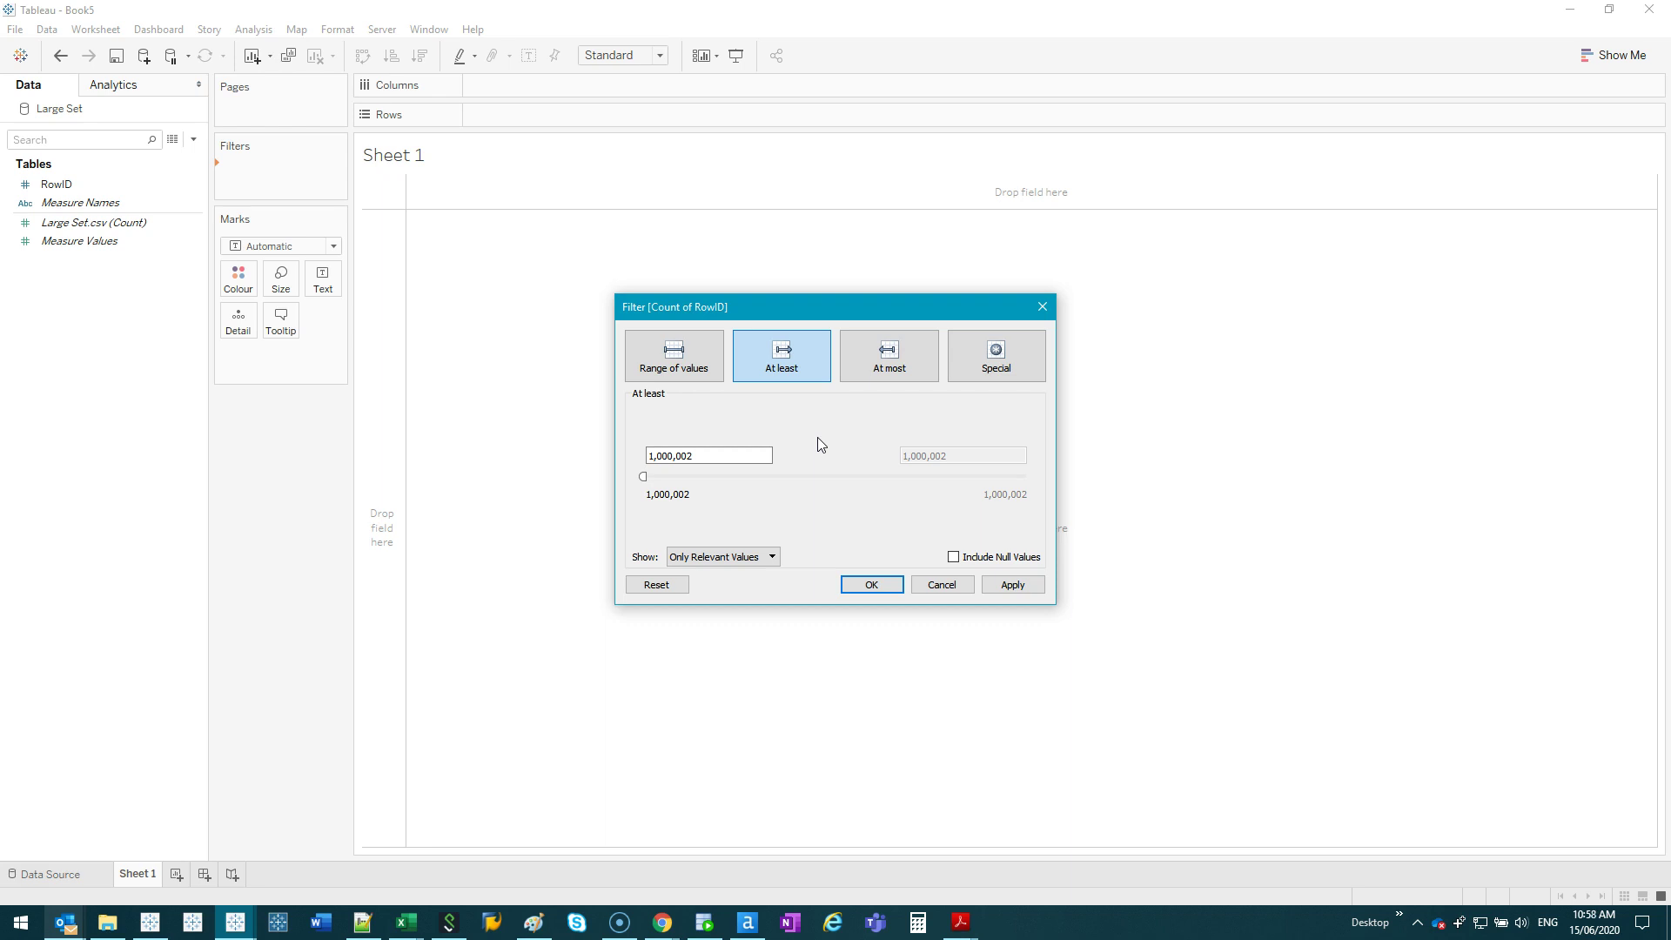
pyautogui.click(711, 452)
pyautogui.moveTo(692, 455); pyautogui.dragTo(488, 414)
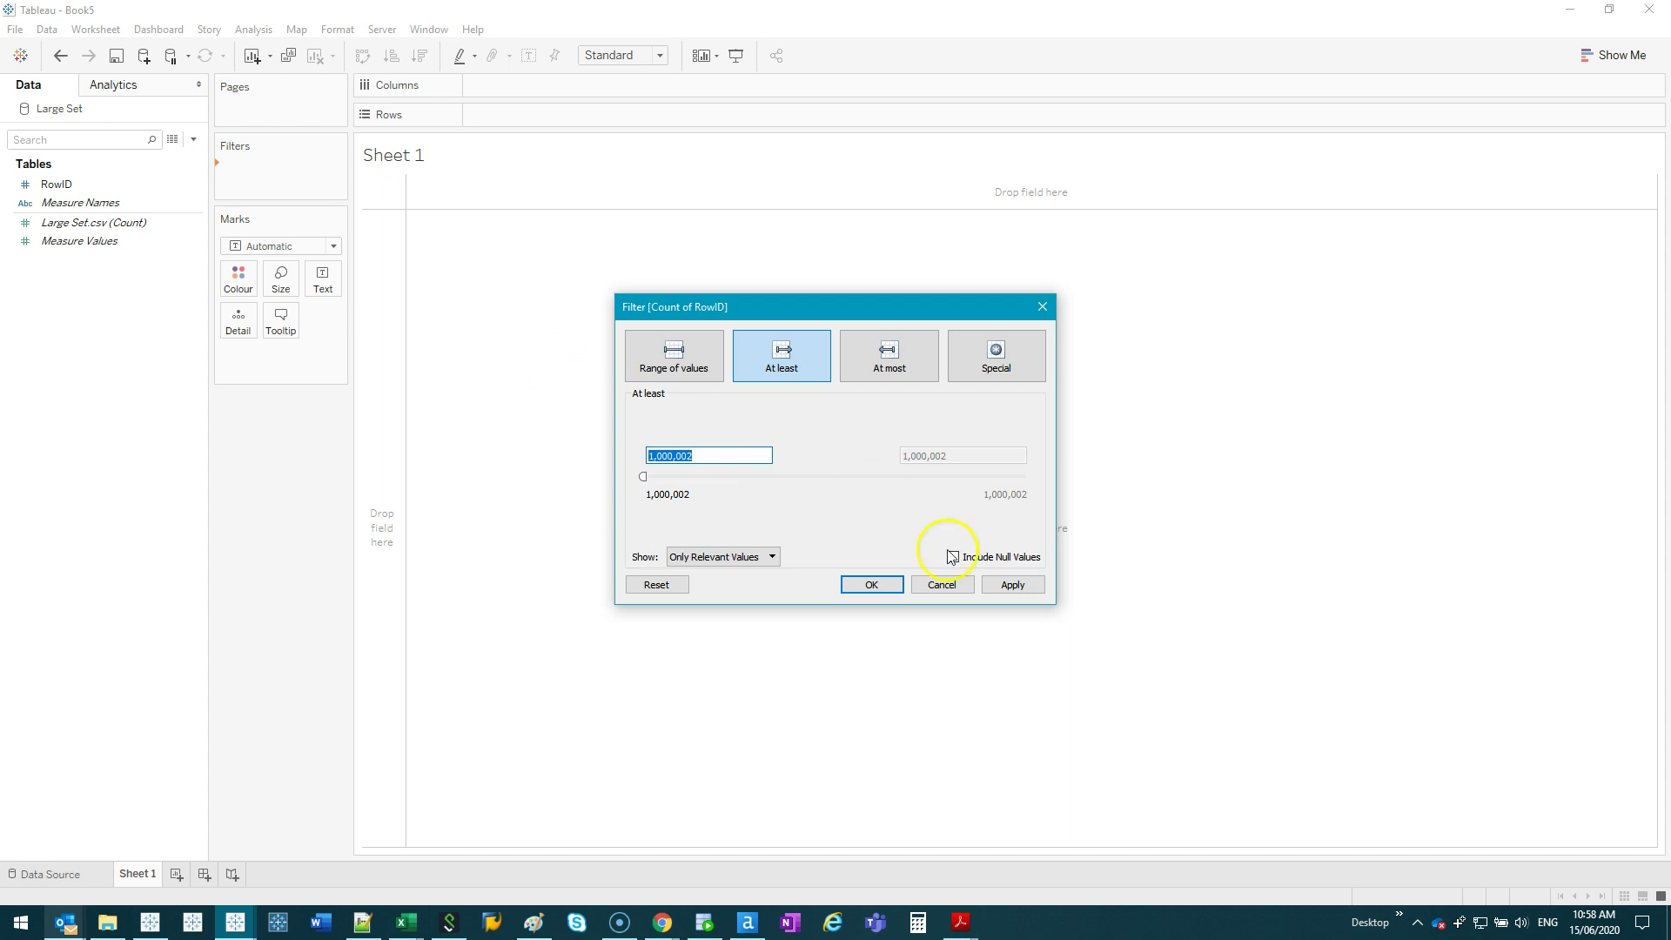
pyautogui.click(722, 457)
pyautogui.moveTo(730, 458); pyautogui.dragTo(604, 433)
pyautogui.write('2')
pyautogui.click(873, 584)
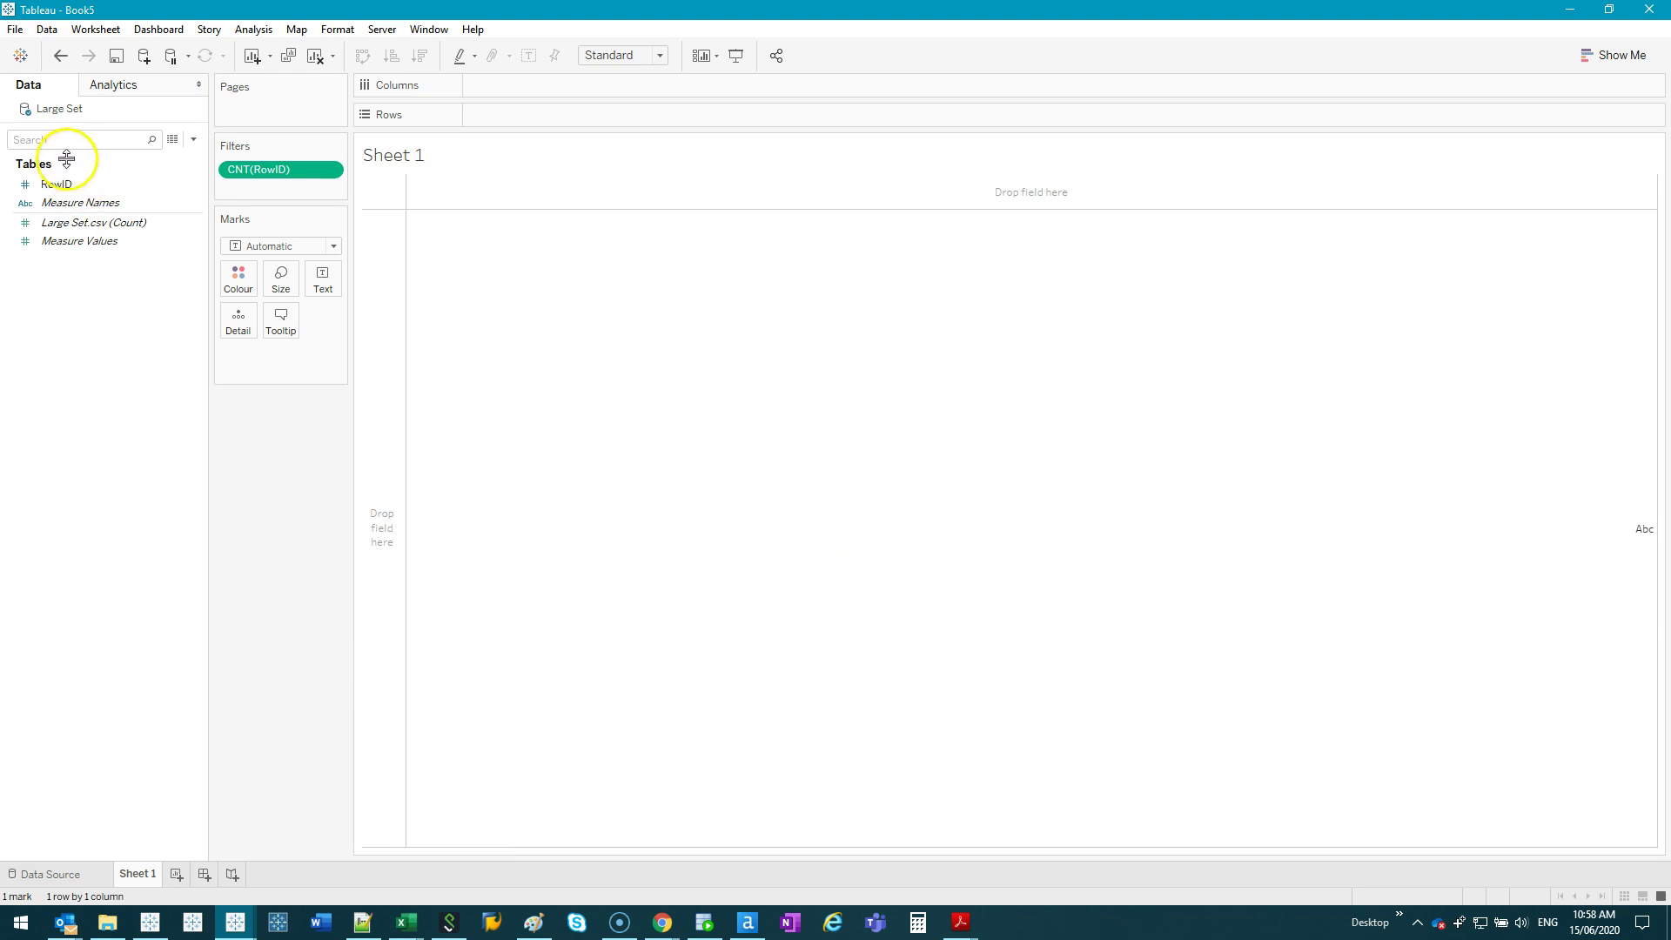
# - Check the minimum in the RowID count filter without changing it, and place RowID on Rows to list the duplicated IDs
pyautogui.click(65, 205)
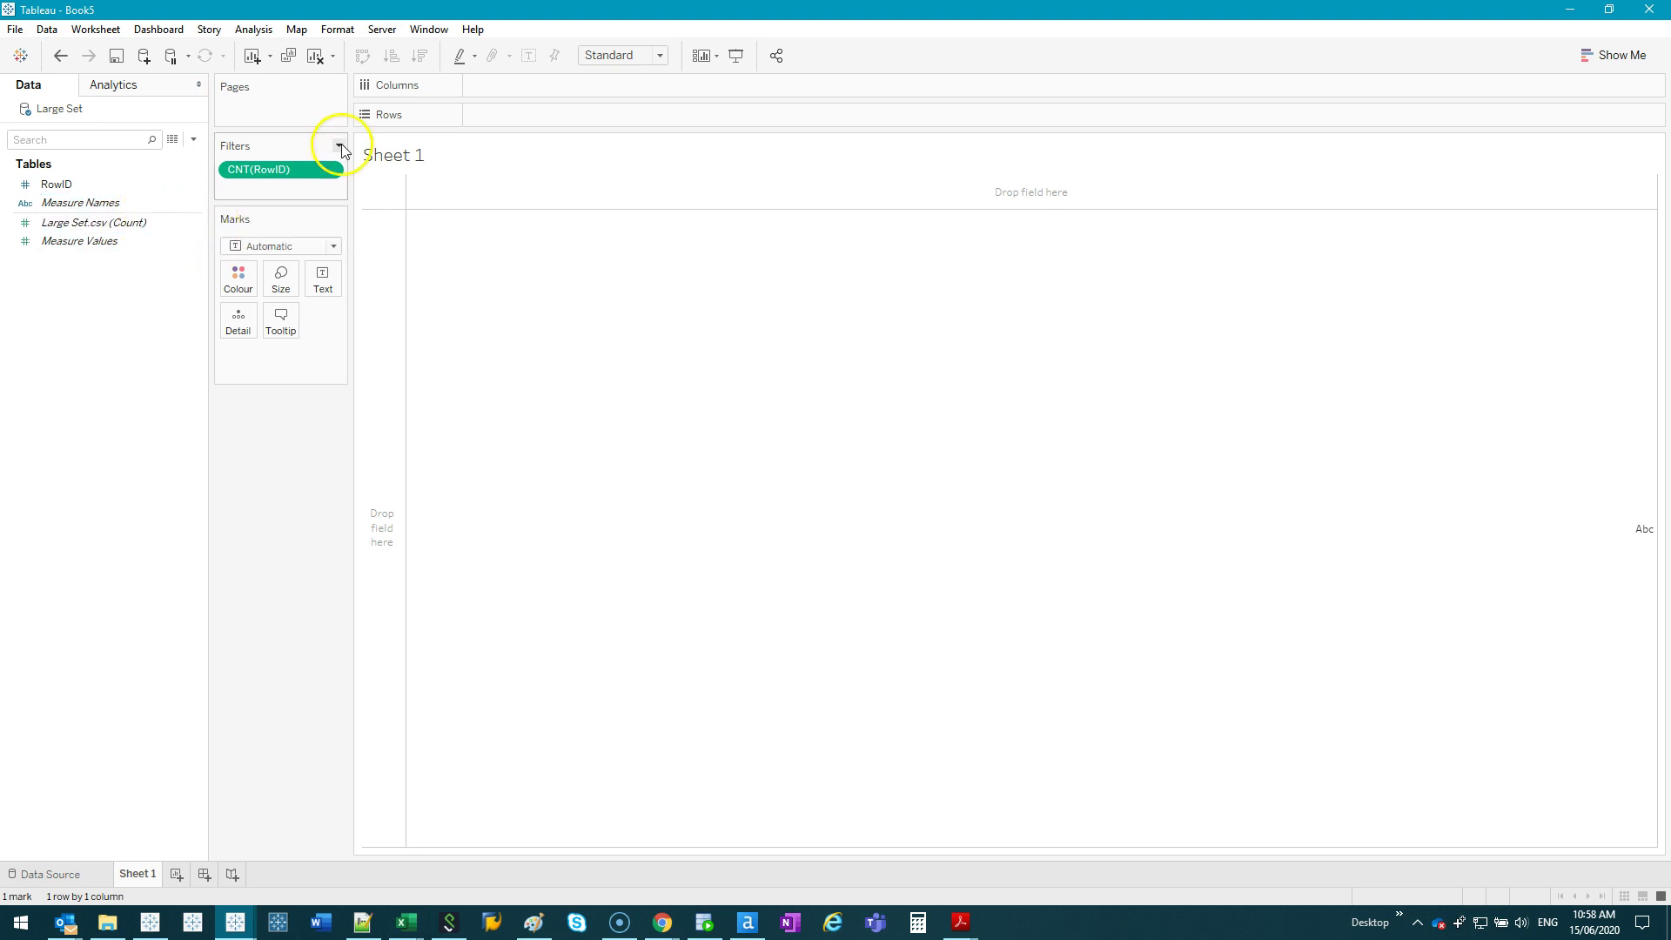
pyautogui.doubleClick(275, 171)
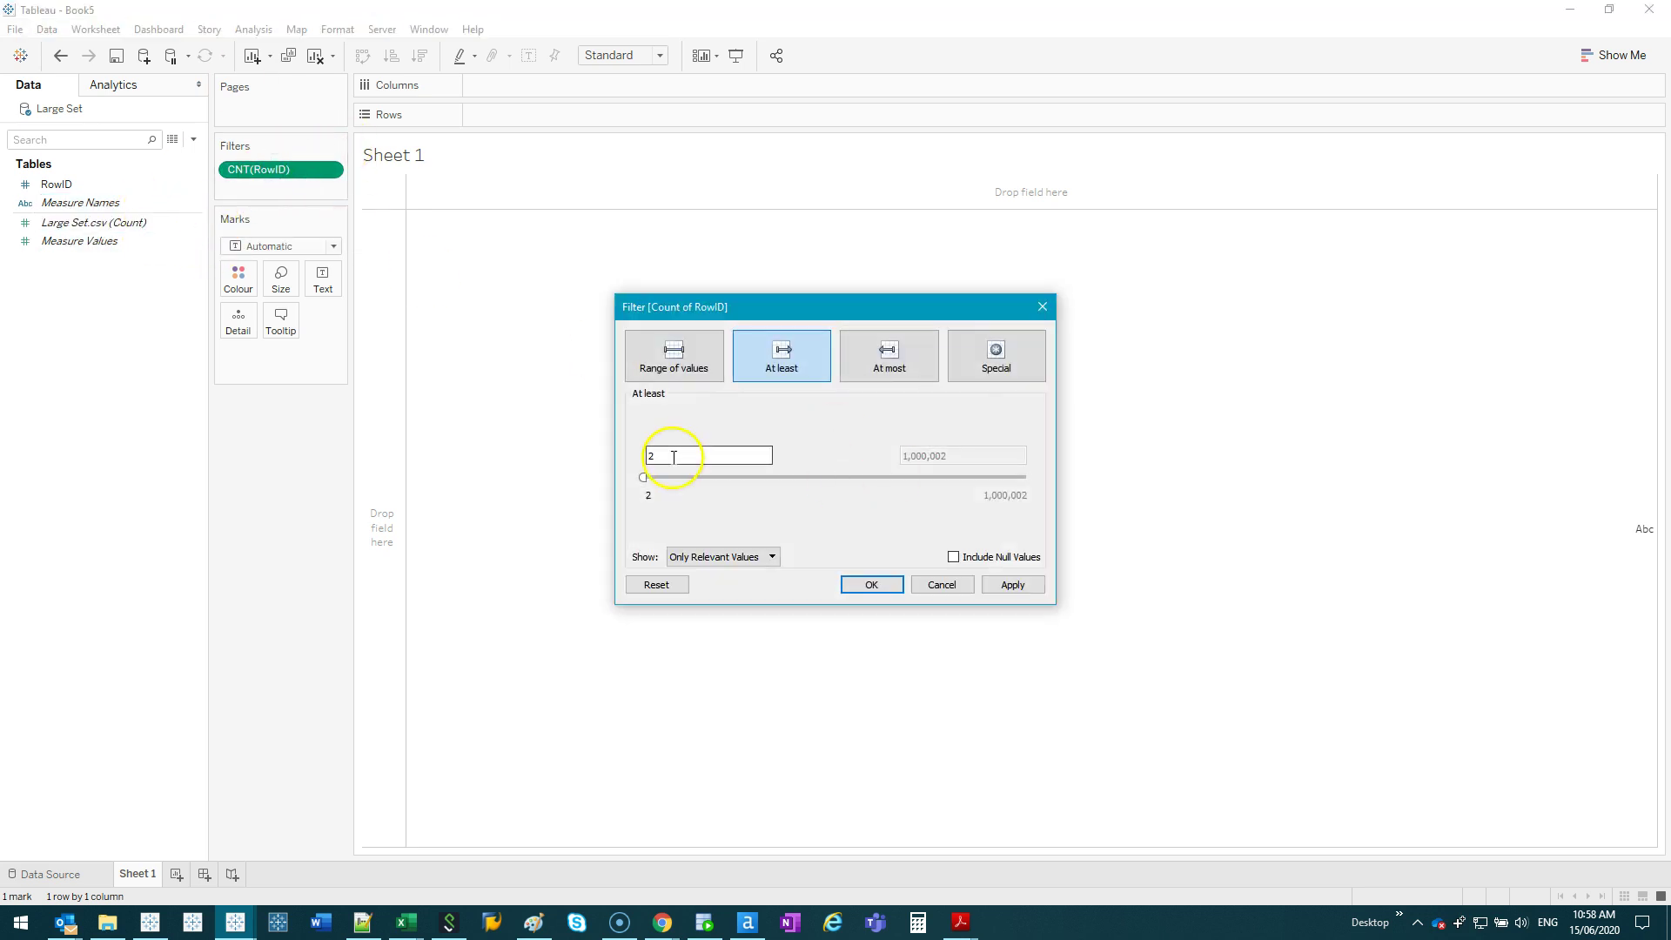
pyautogui.moveTo(668, 455); pyautogui.dragTo(609, 456)
pyautogui.press('Escape')
pyautogui.moveTo(55, 184); pyautogui.dragTo(393, 261)
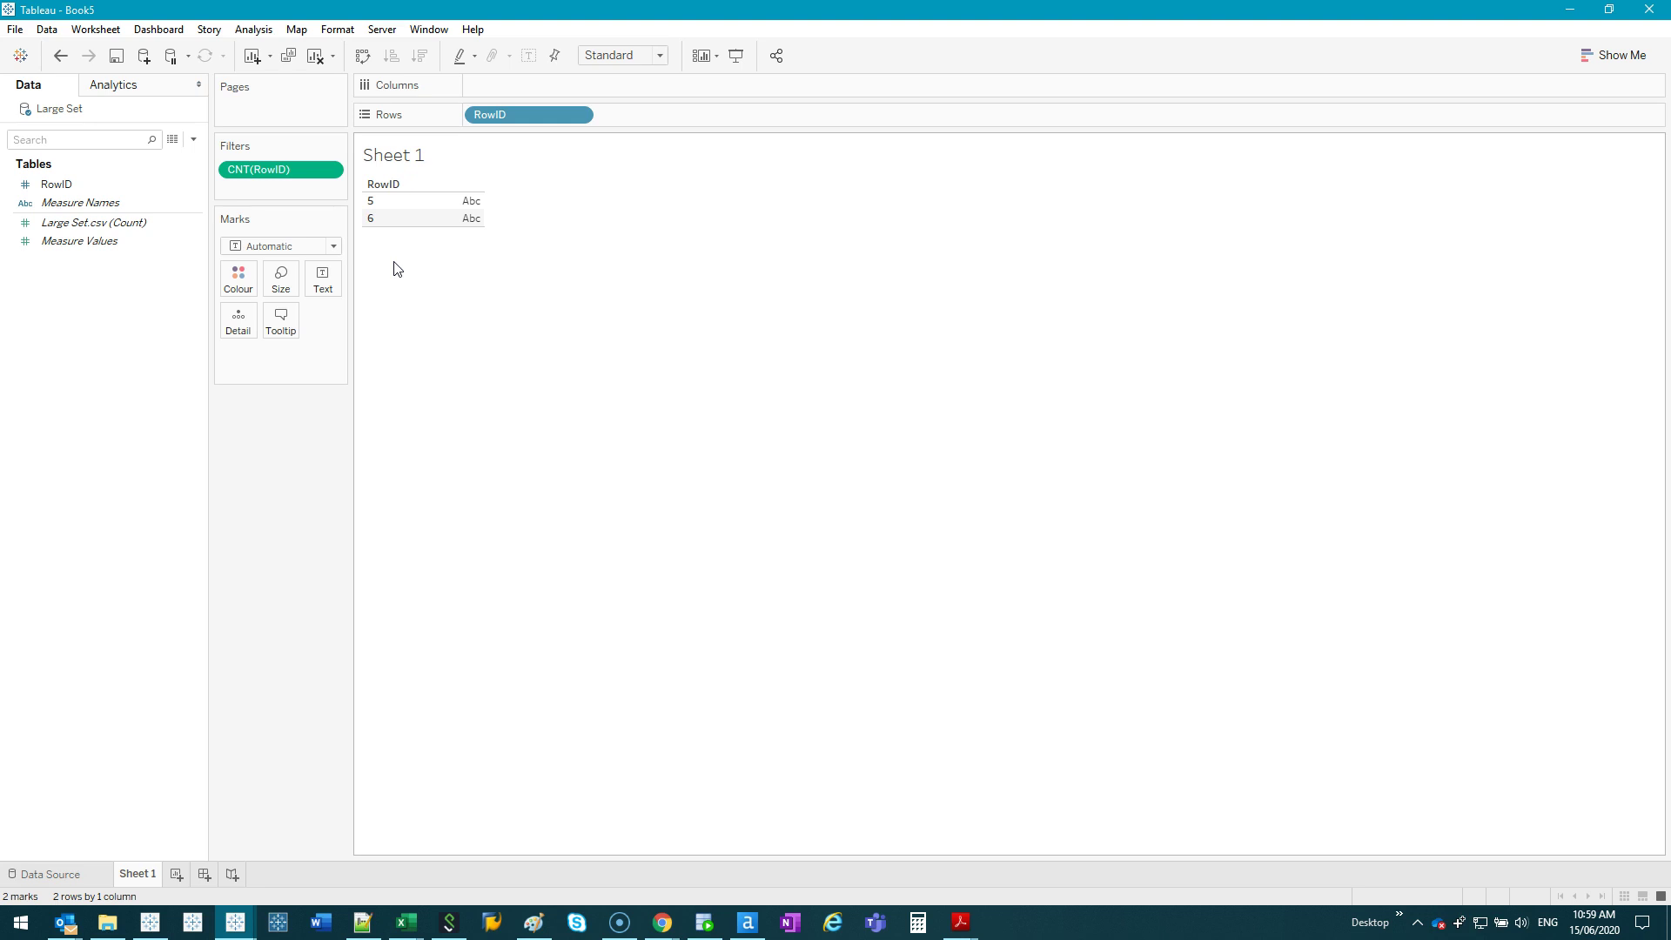
# - Clear the sheet, list the unfiltered RowID values on Rows for comparison, and clear the sheet again
pyautogui.click(315, 55)
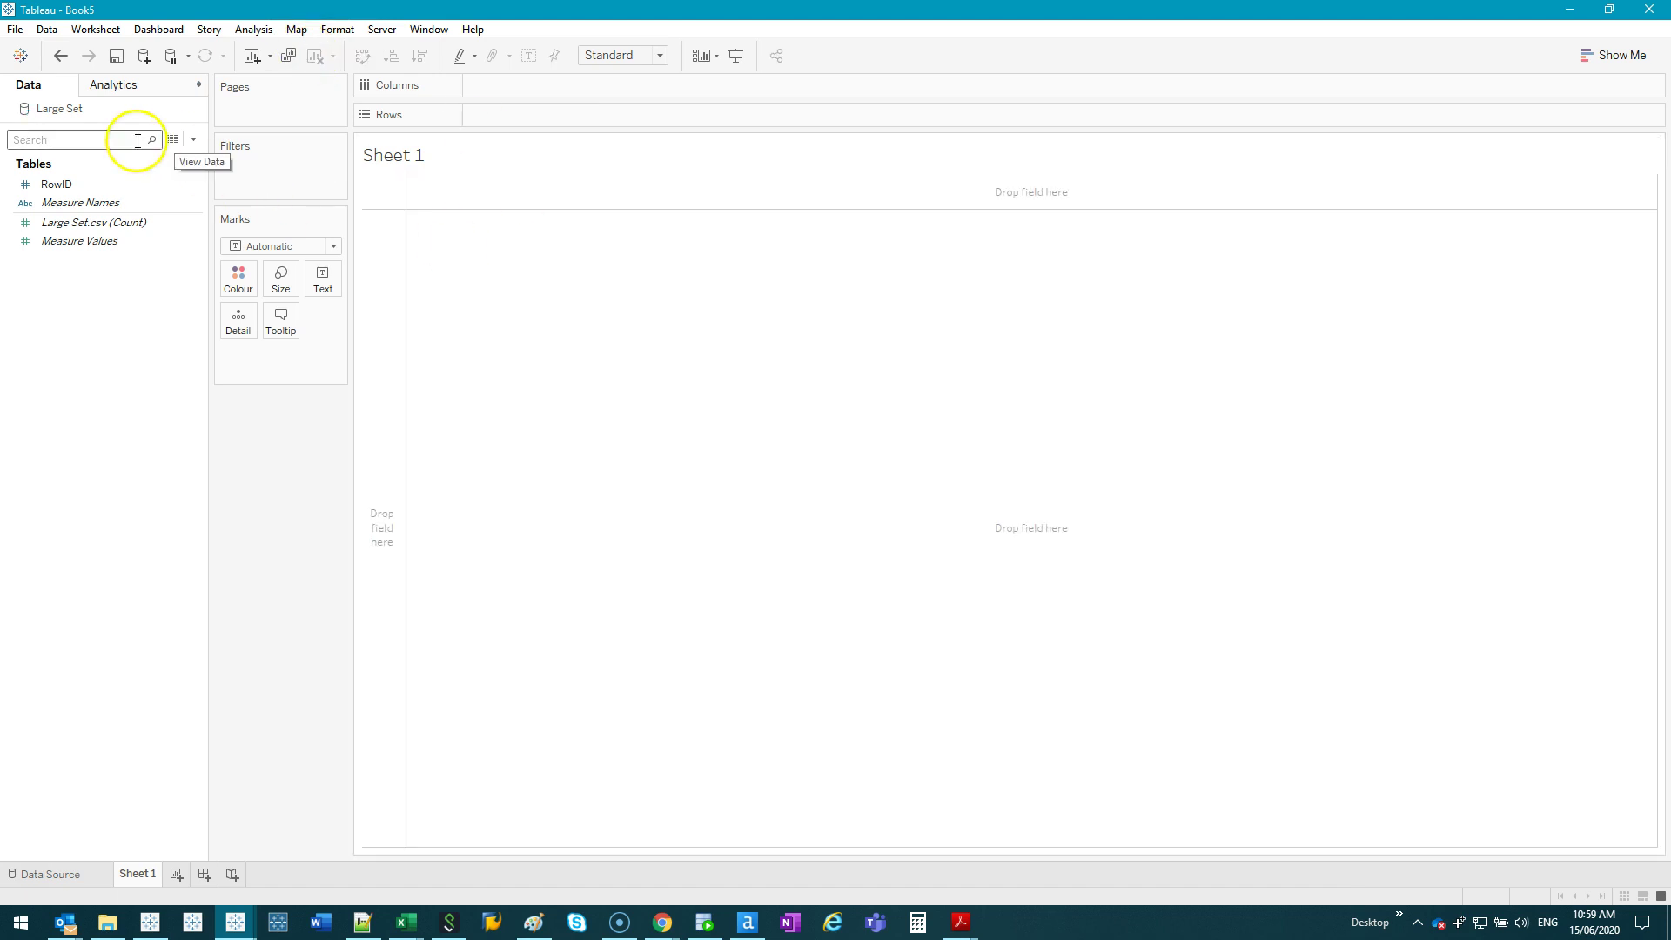
pyautogui.click(83, 186)
pyautogui.moveTo(84, 187); pyautogui.dragTo(380, 302)
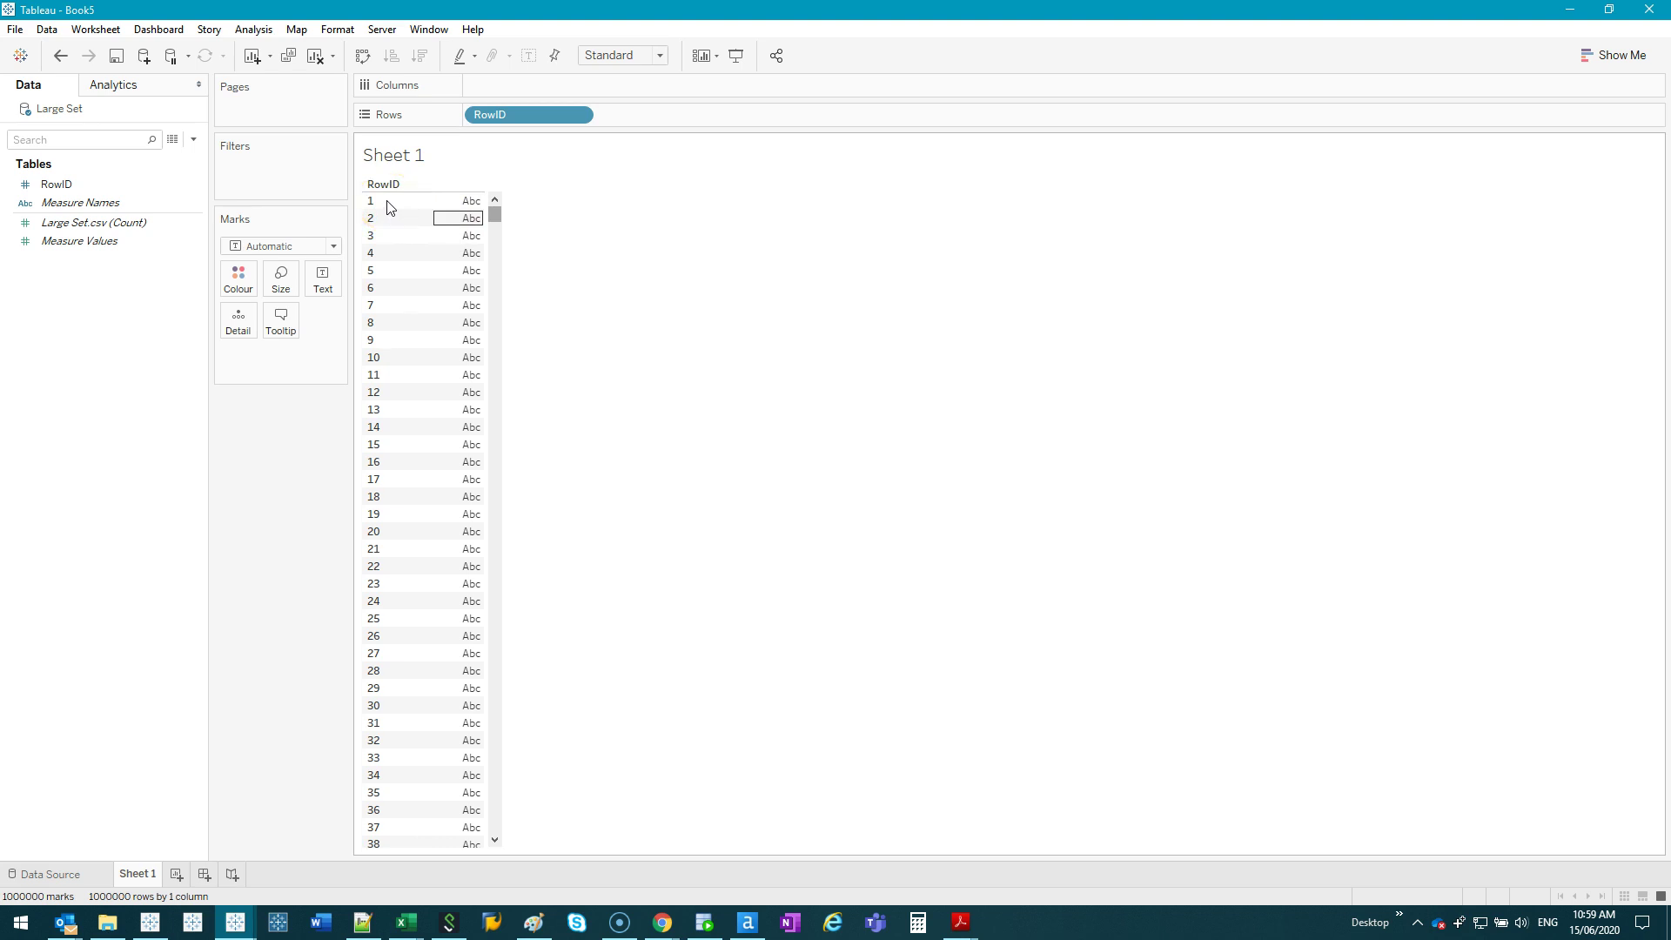
pyautogui.click(338, 467)
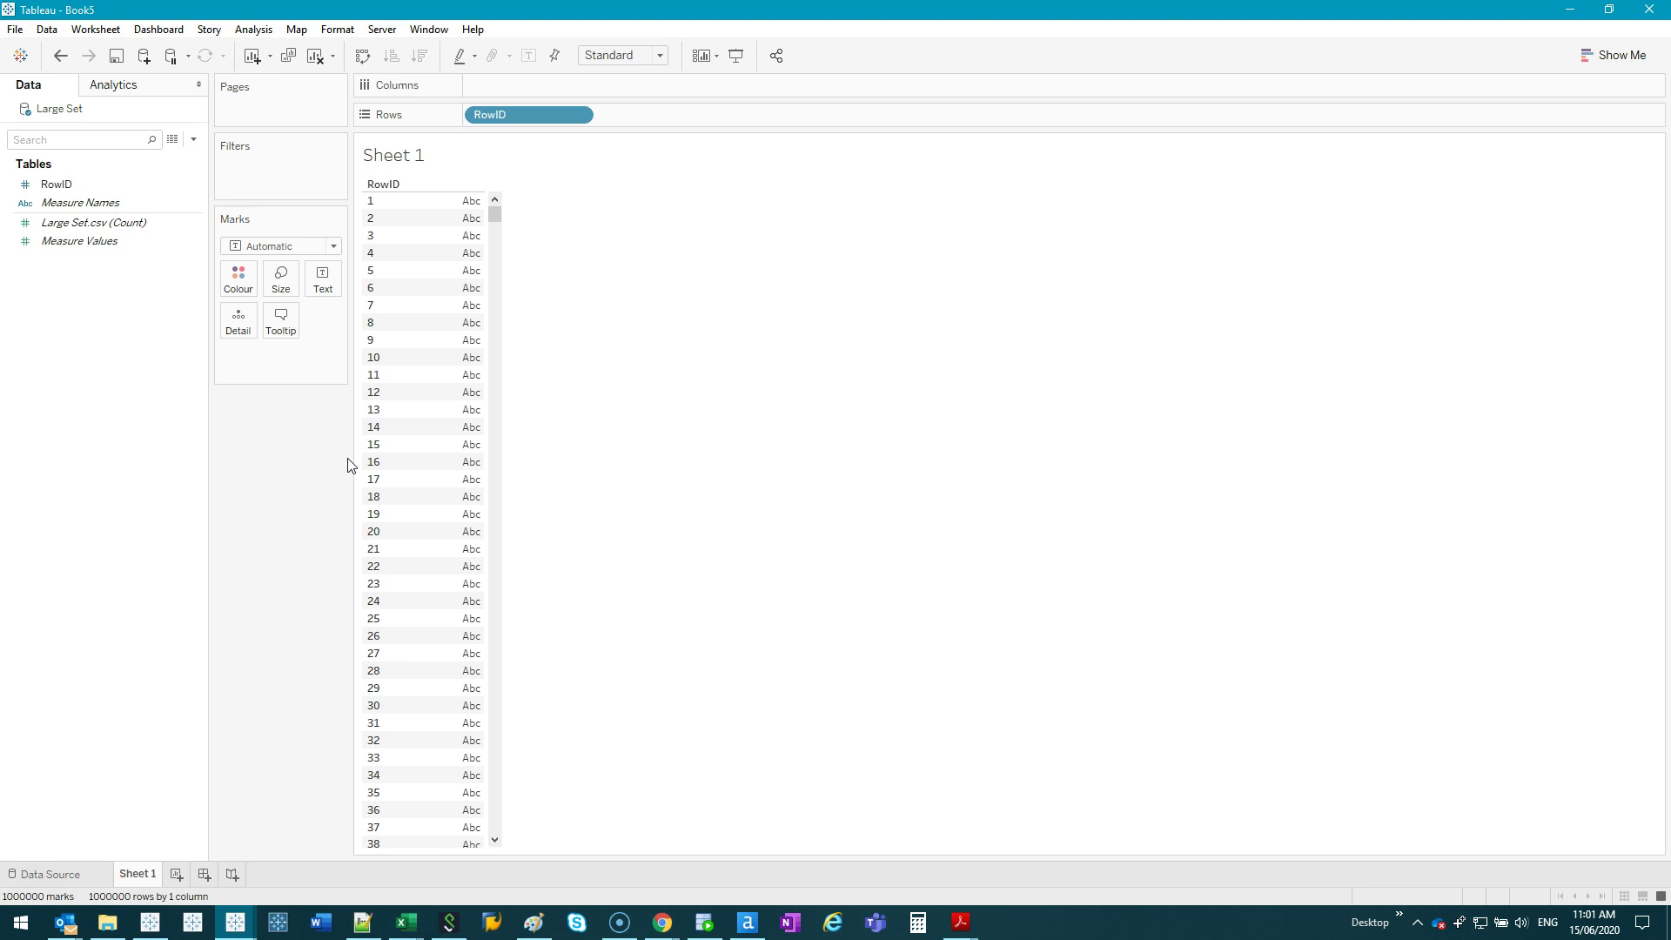
pyautogui.click(315, 54)
# - Try a Count of RowID filter with at least 2 and with at most 1, and cancel it
pyautogui.moveTo(35, 185); pyautogui.dragTo(228, 174)
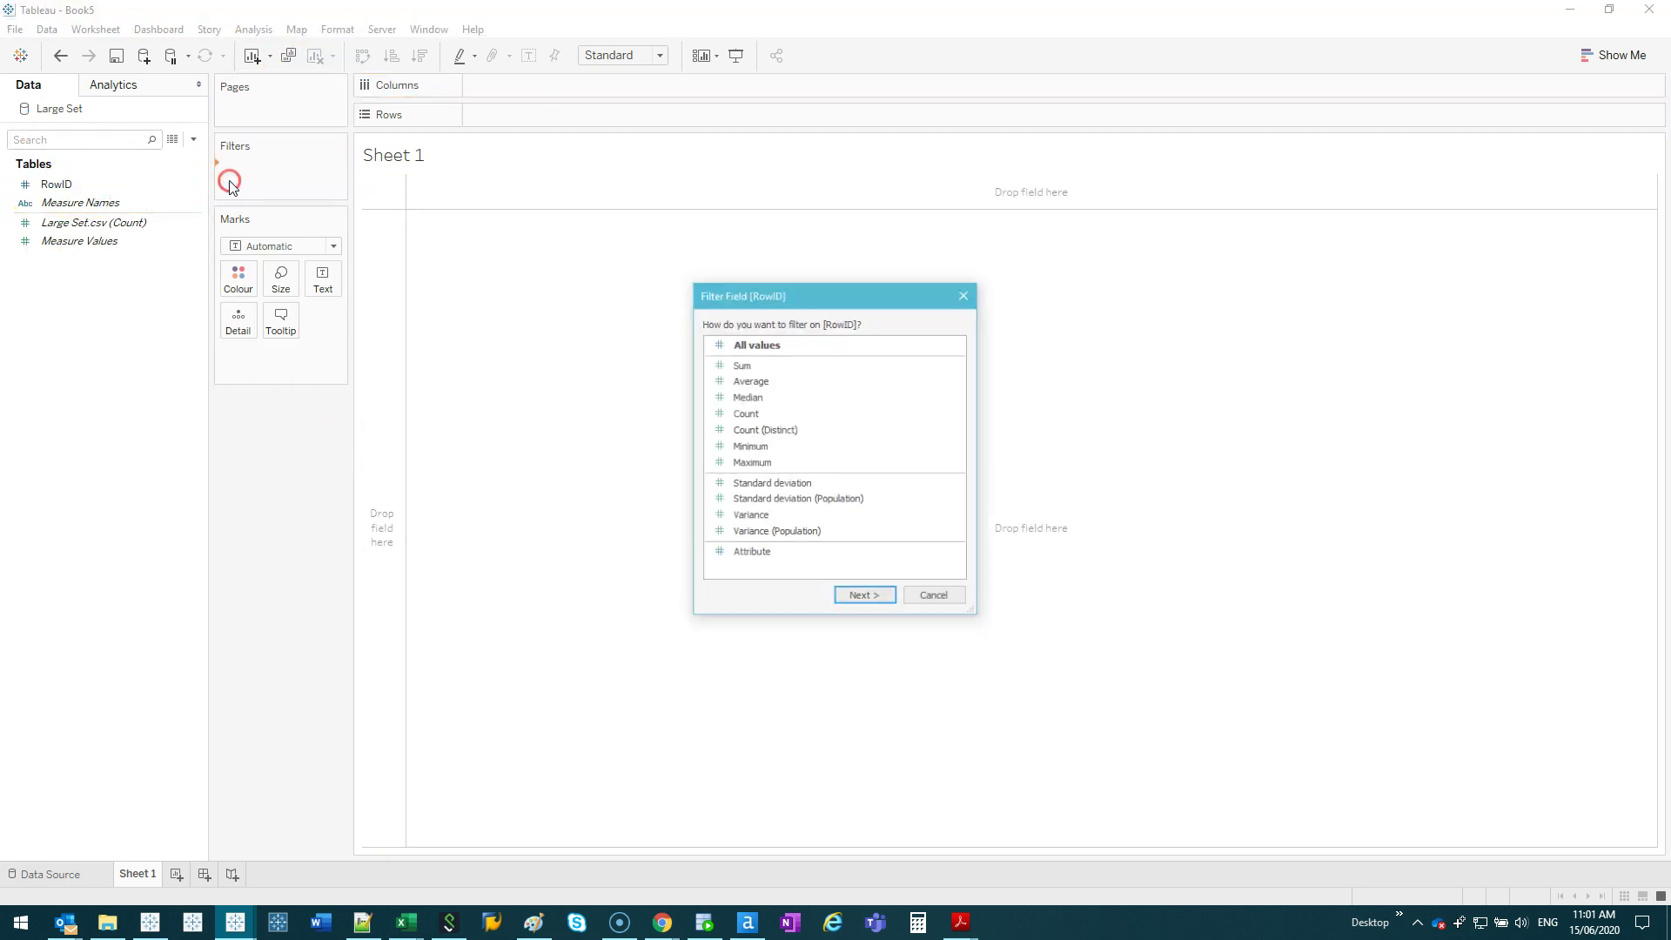
pyautogui.doubleClick(779, 413)
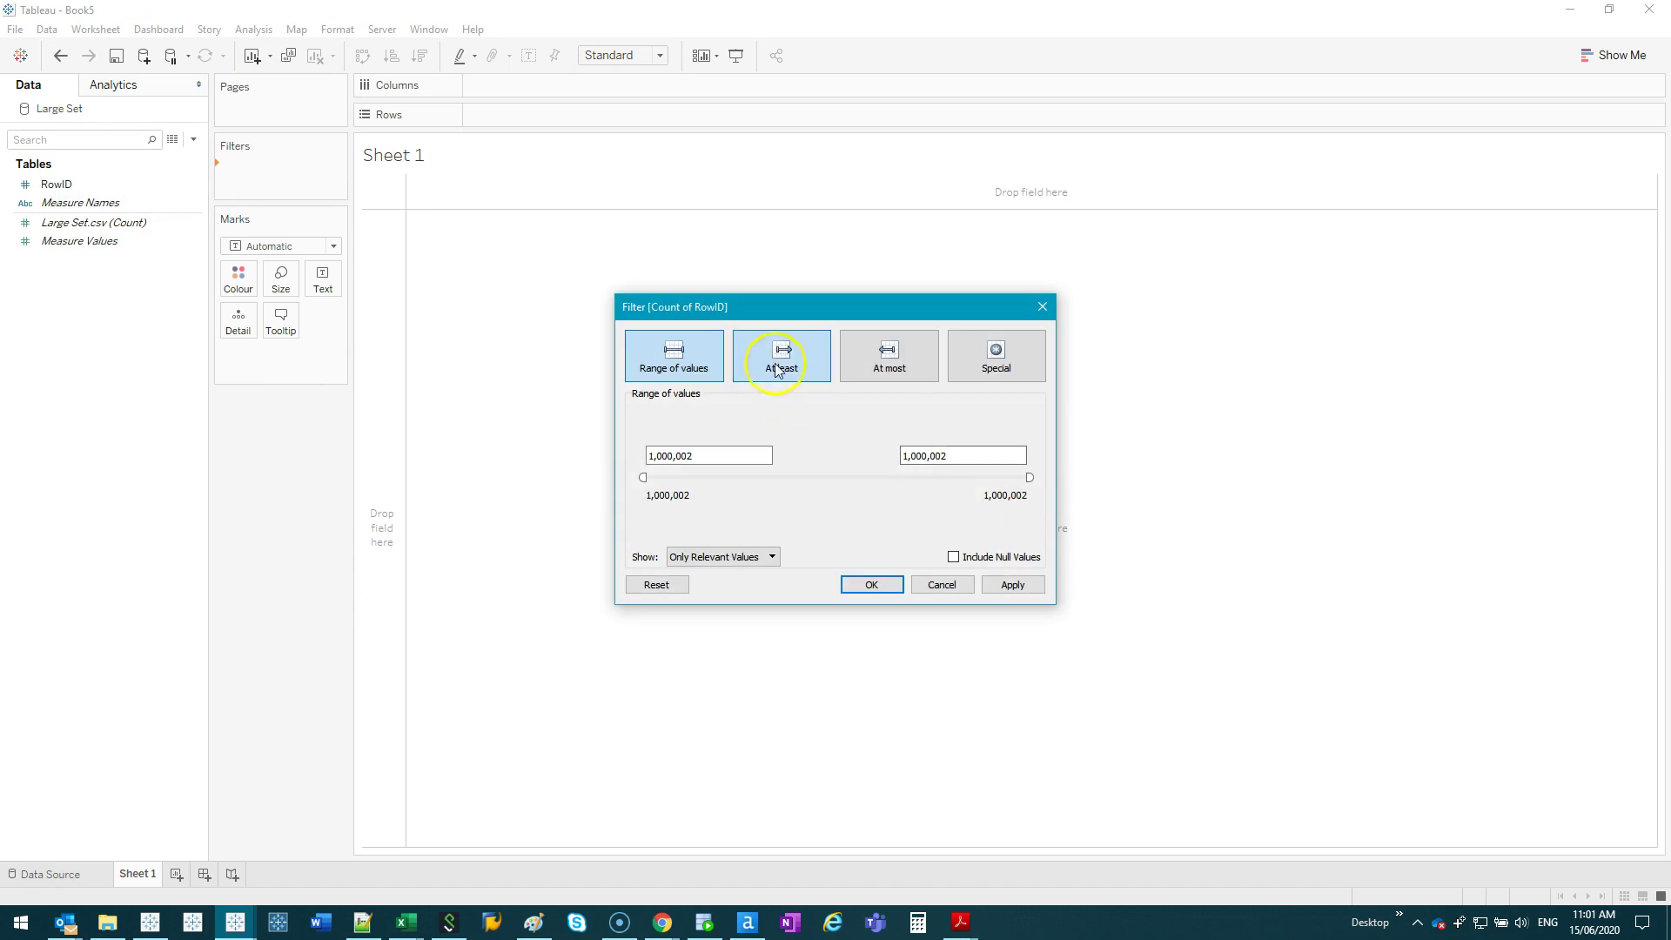
pyautogui.click(780, 359)
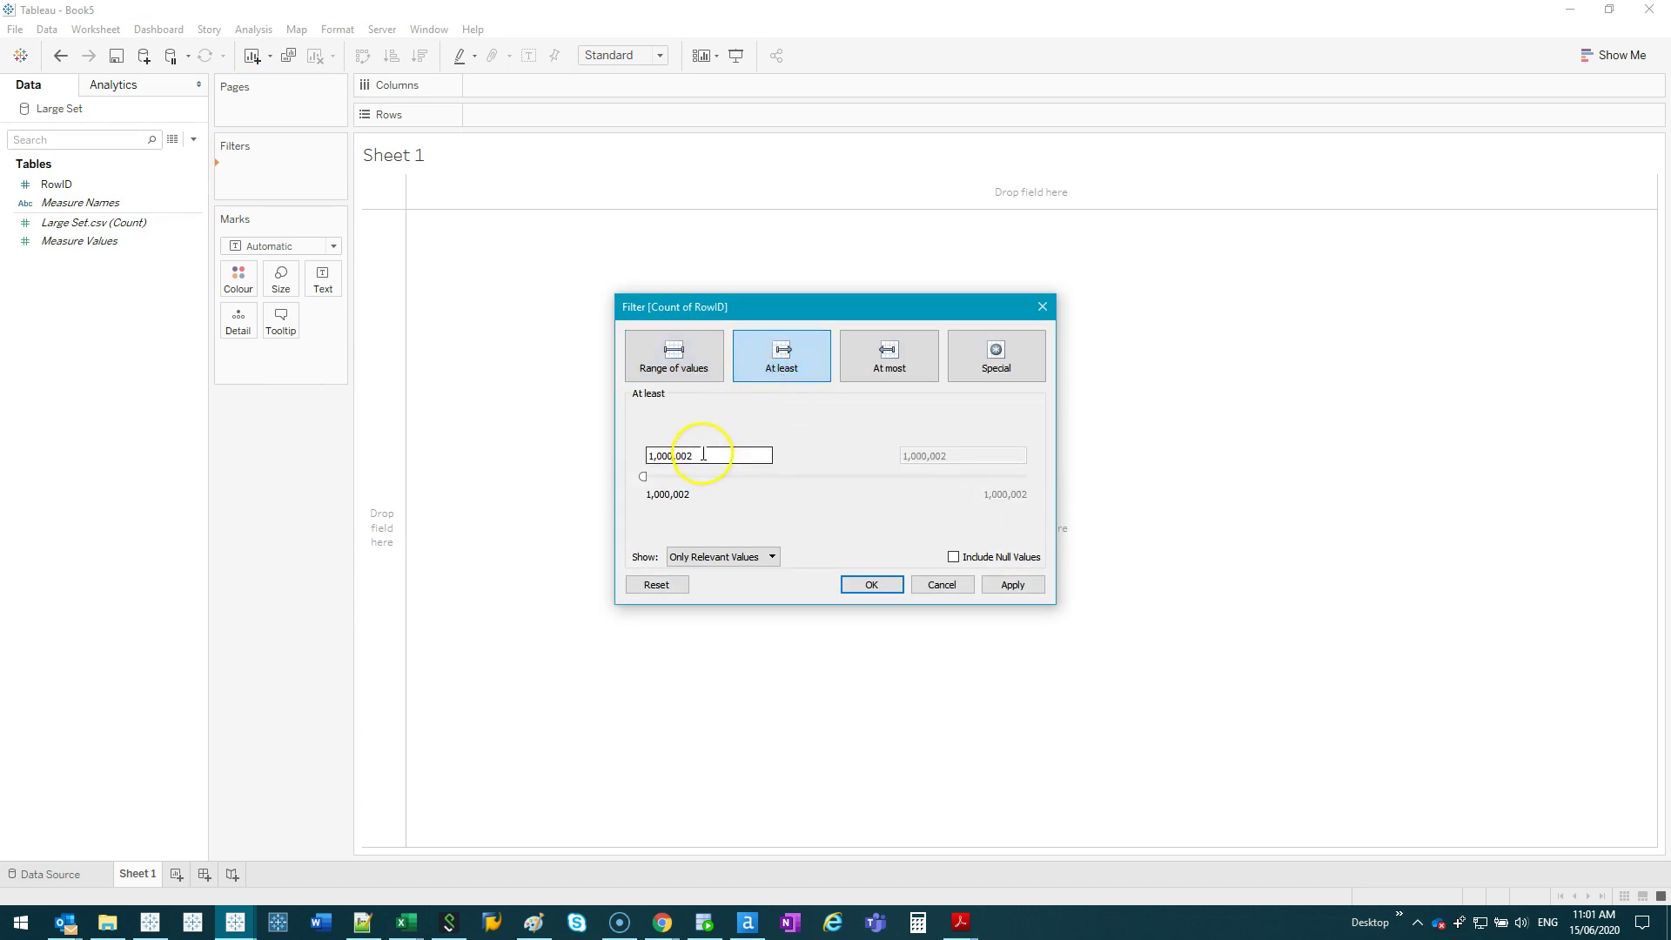
pyautogui.moveTo(707, 453); pyautogui.dragTo(632, 454)
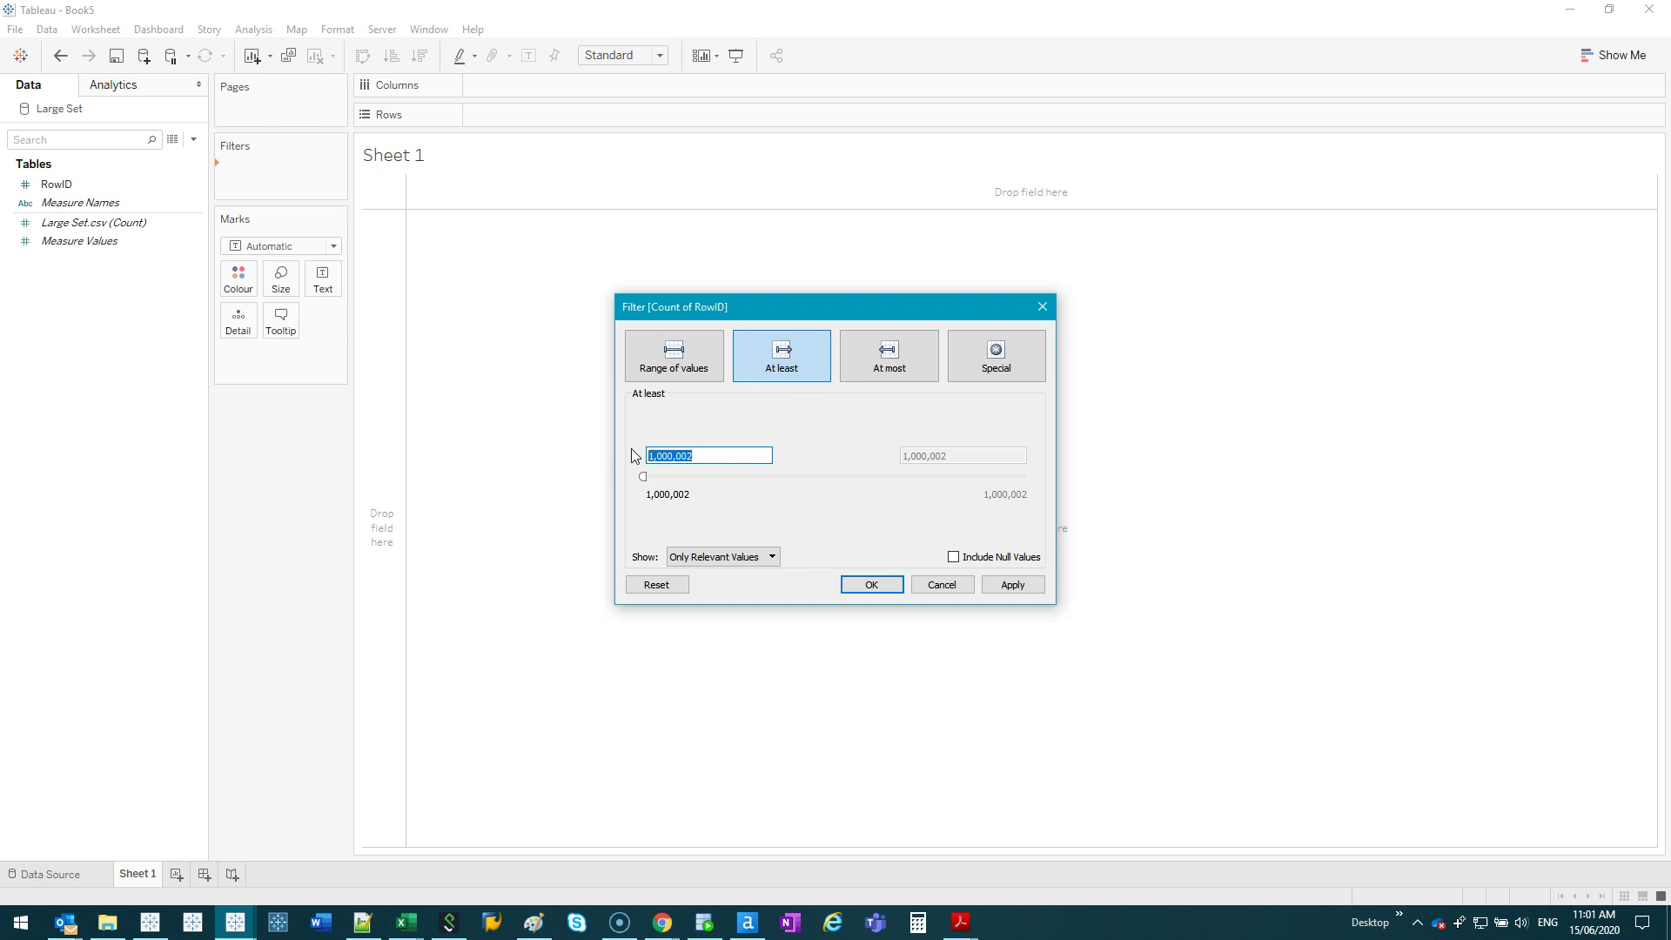
pyautogui.write('2')
pyautogui.click(874, 364)
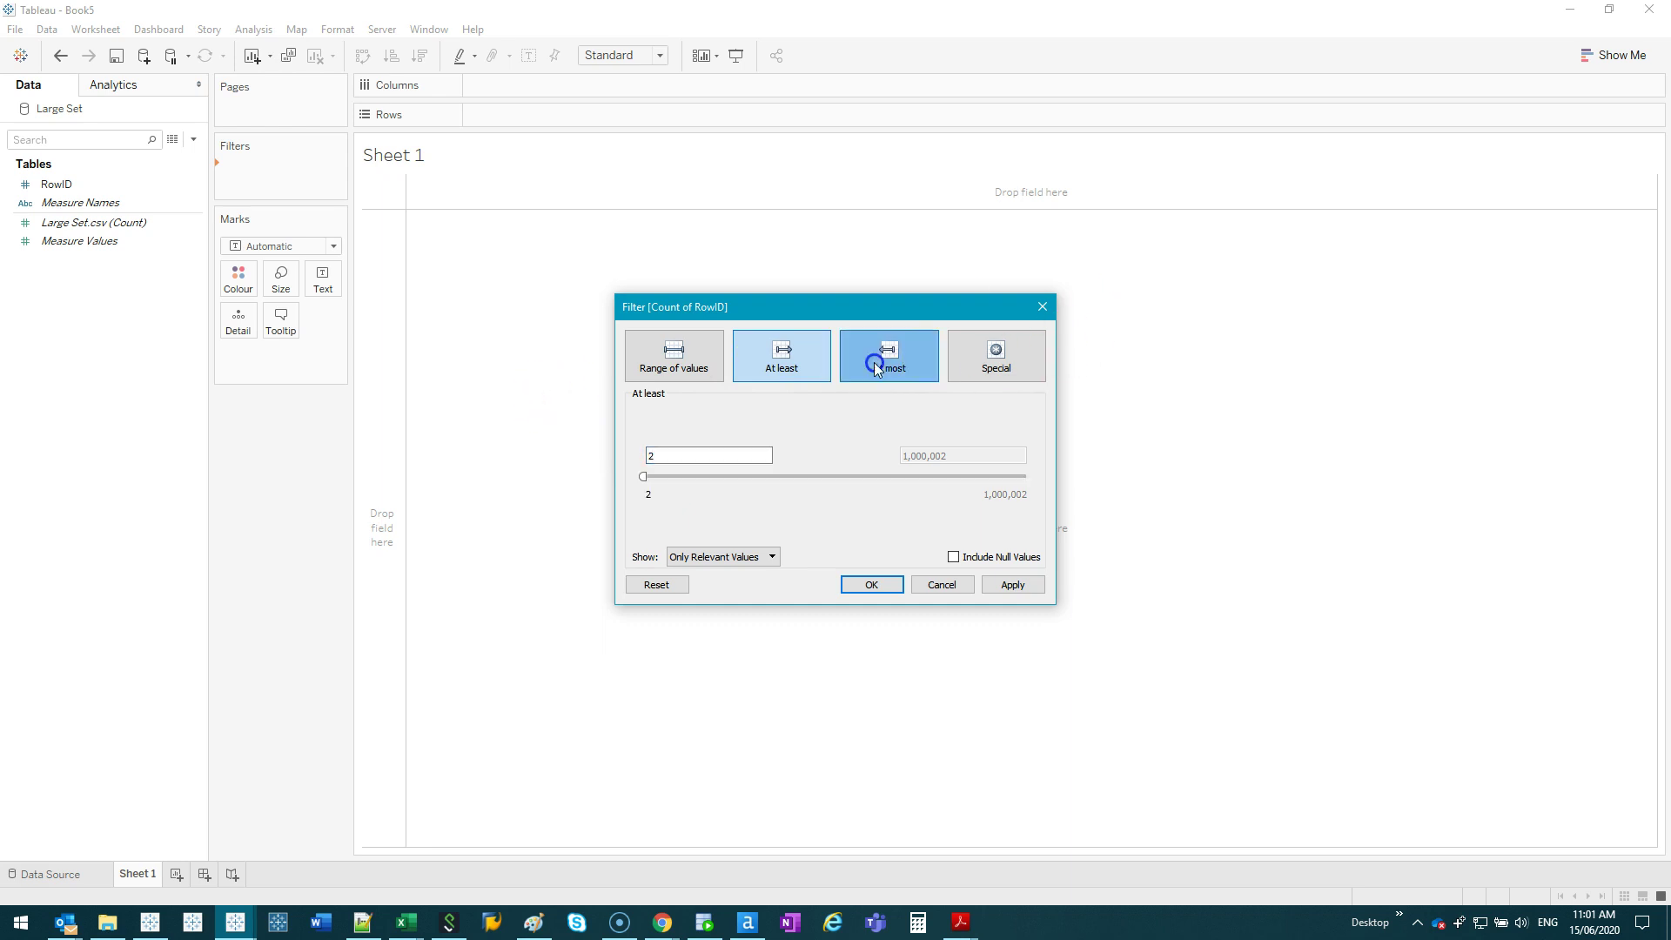
pyautogui.click(511, 393)
pyautogui.write('1')
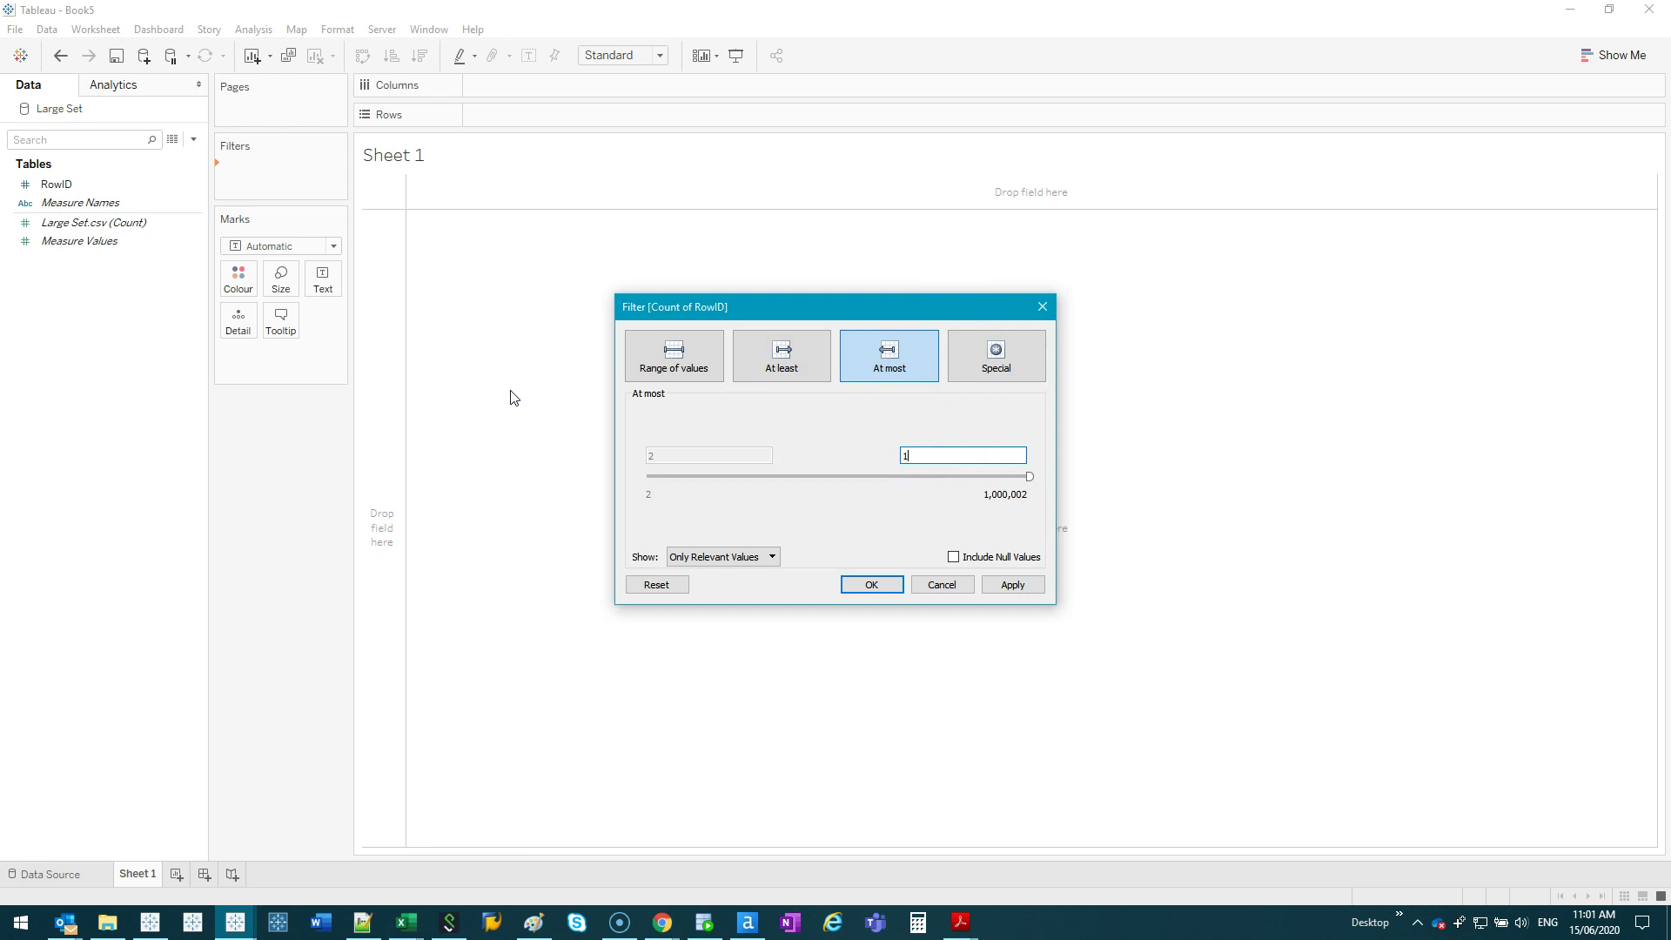
pyautogui.click(926, 588)
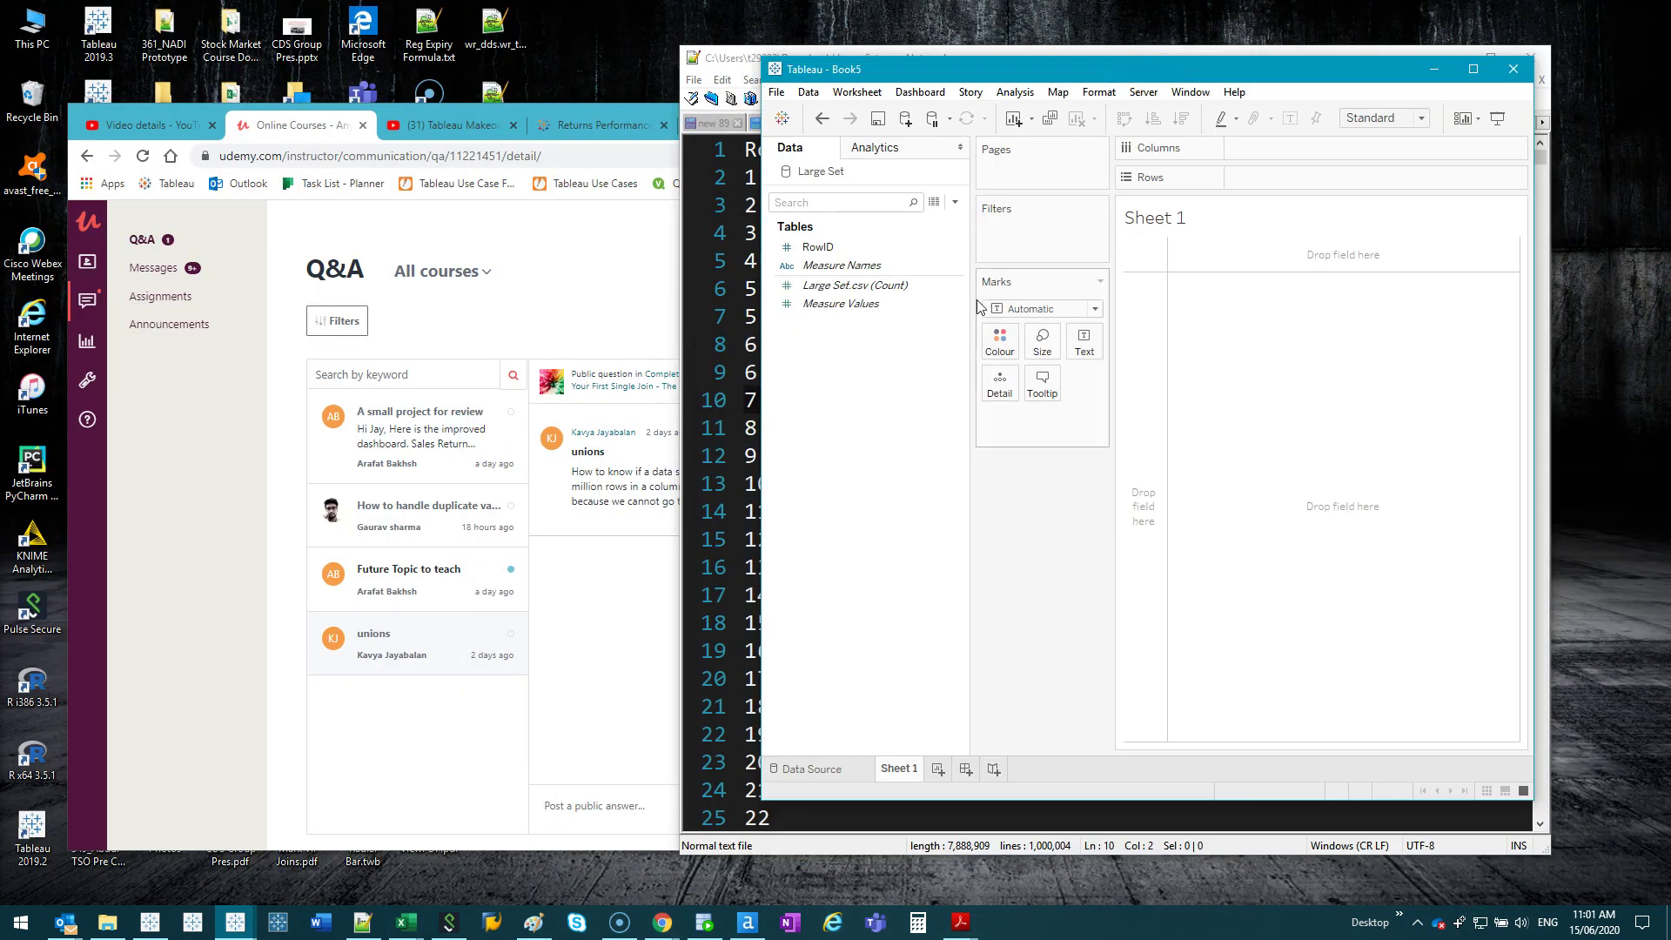
# - Switch back to the unions question on the Udemy Q&A page in Chrome
pyautogui.click(566, 644)
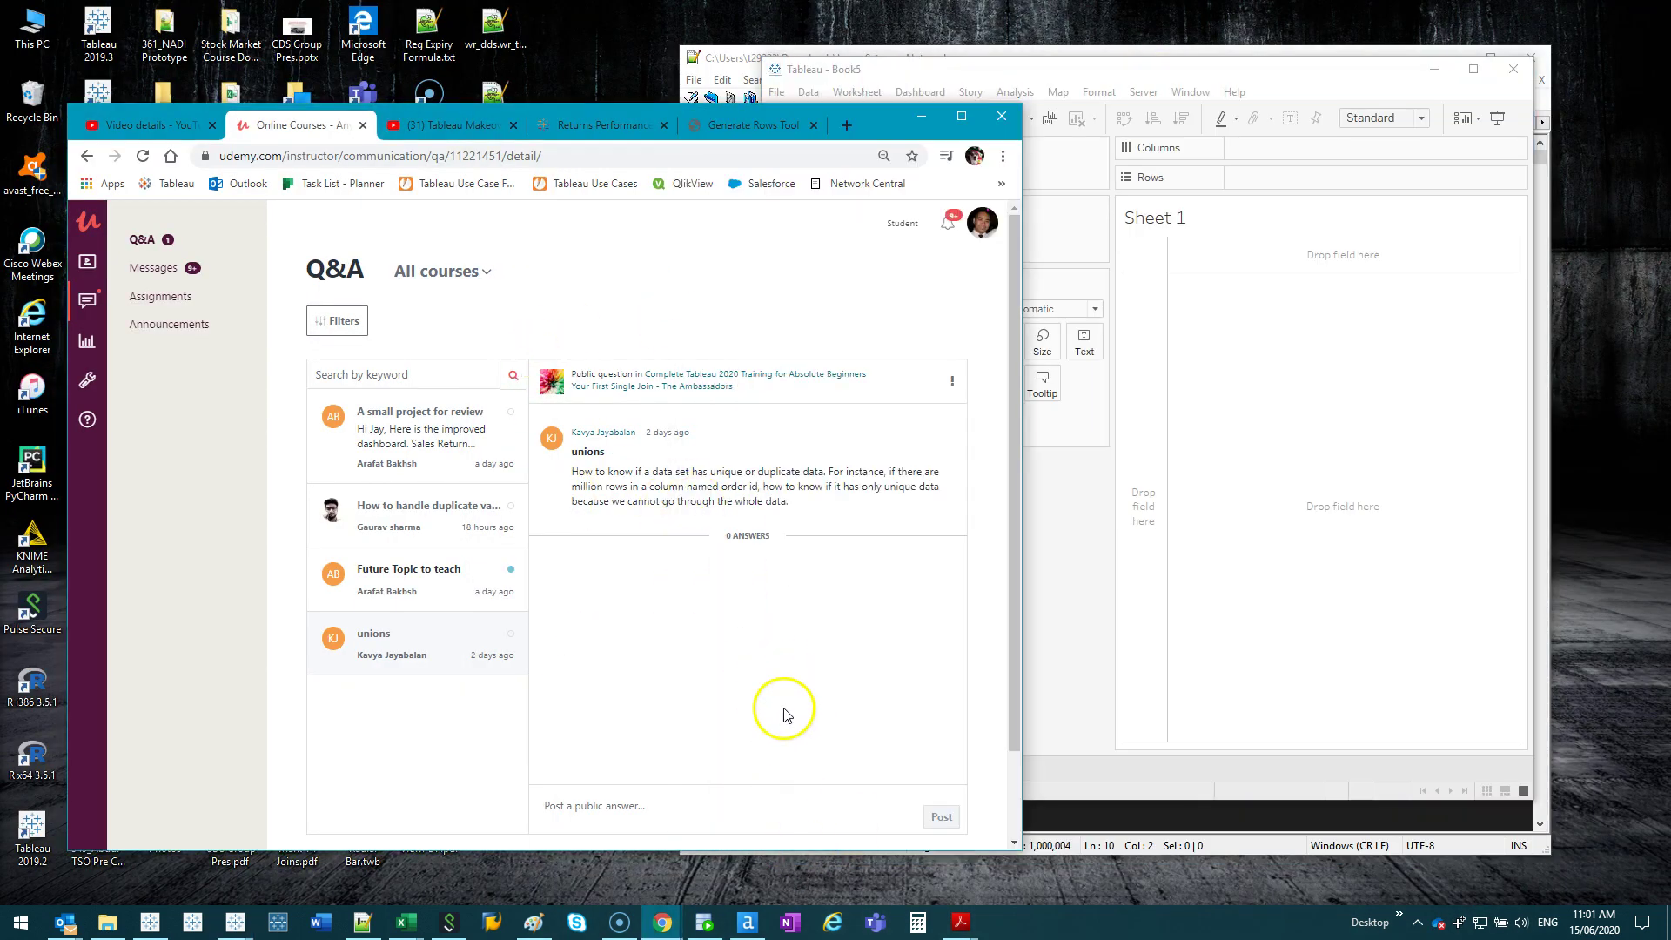